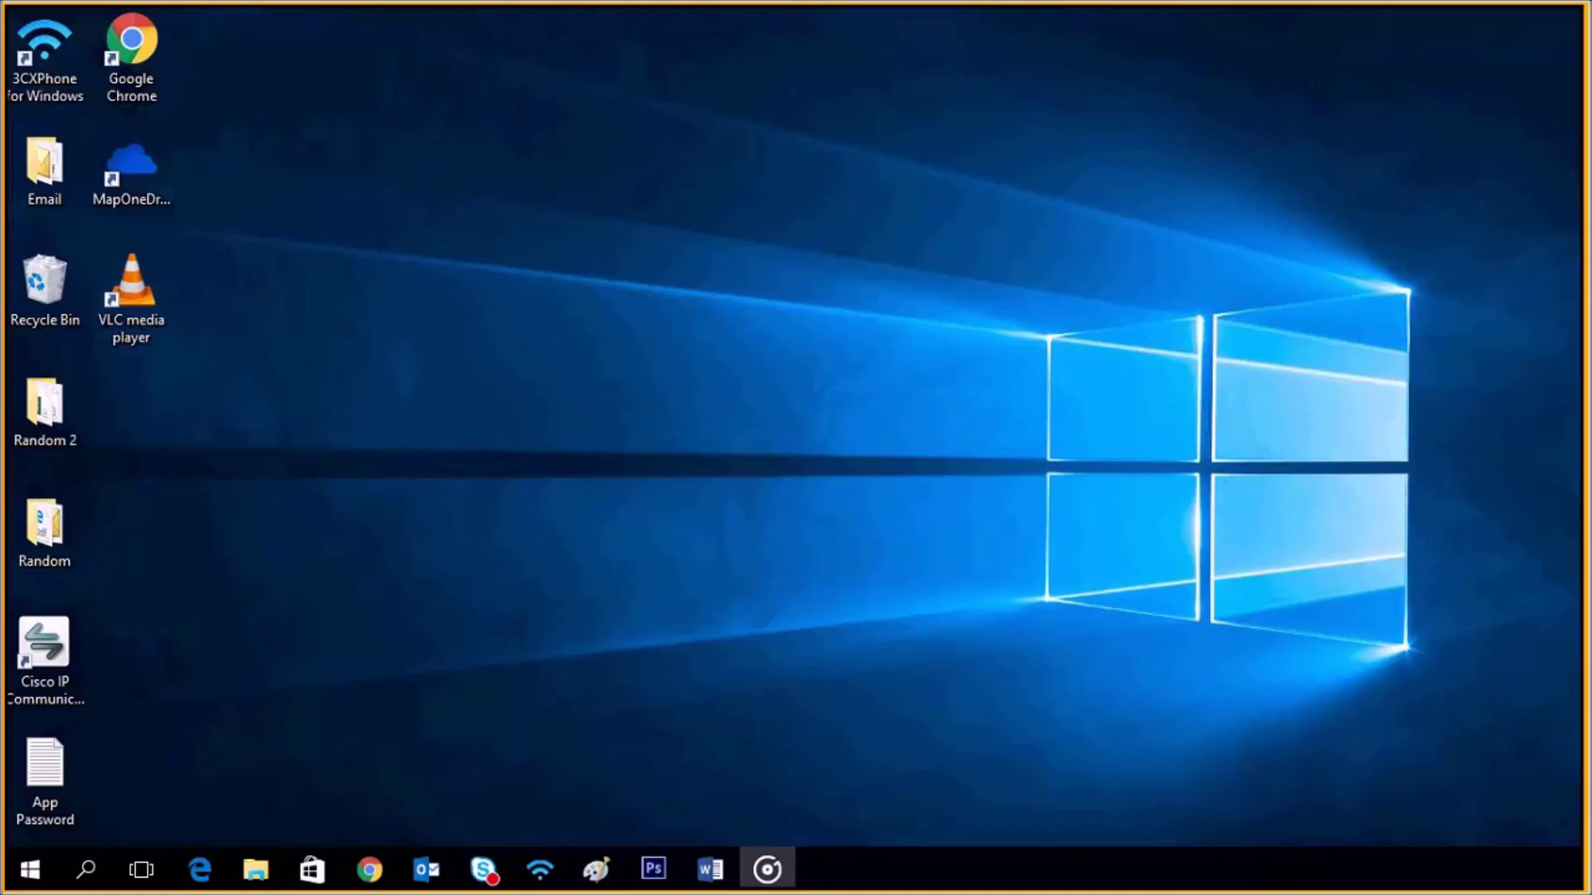
Launch Outlook from the taskbar, showing the Deleted Items folder.
left_click(429, 872)
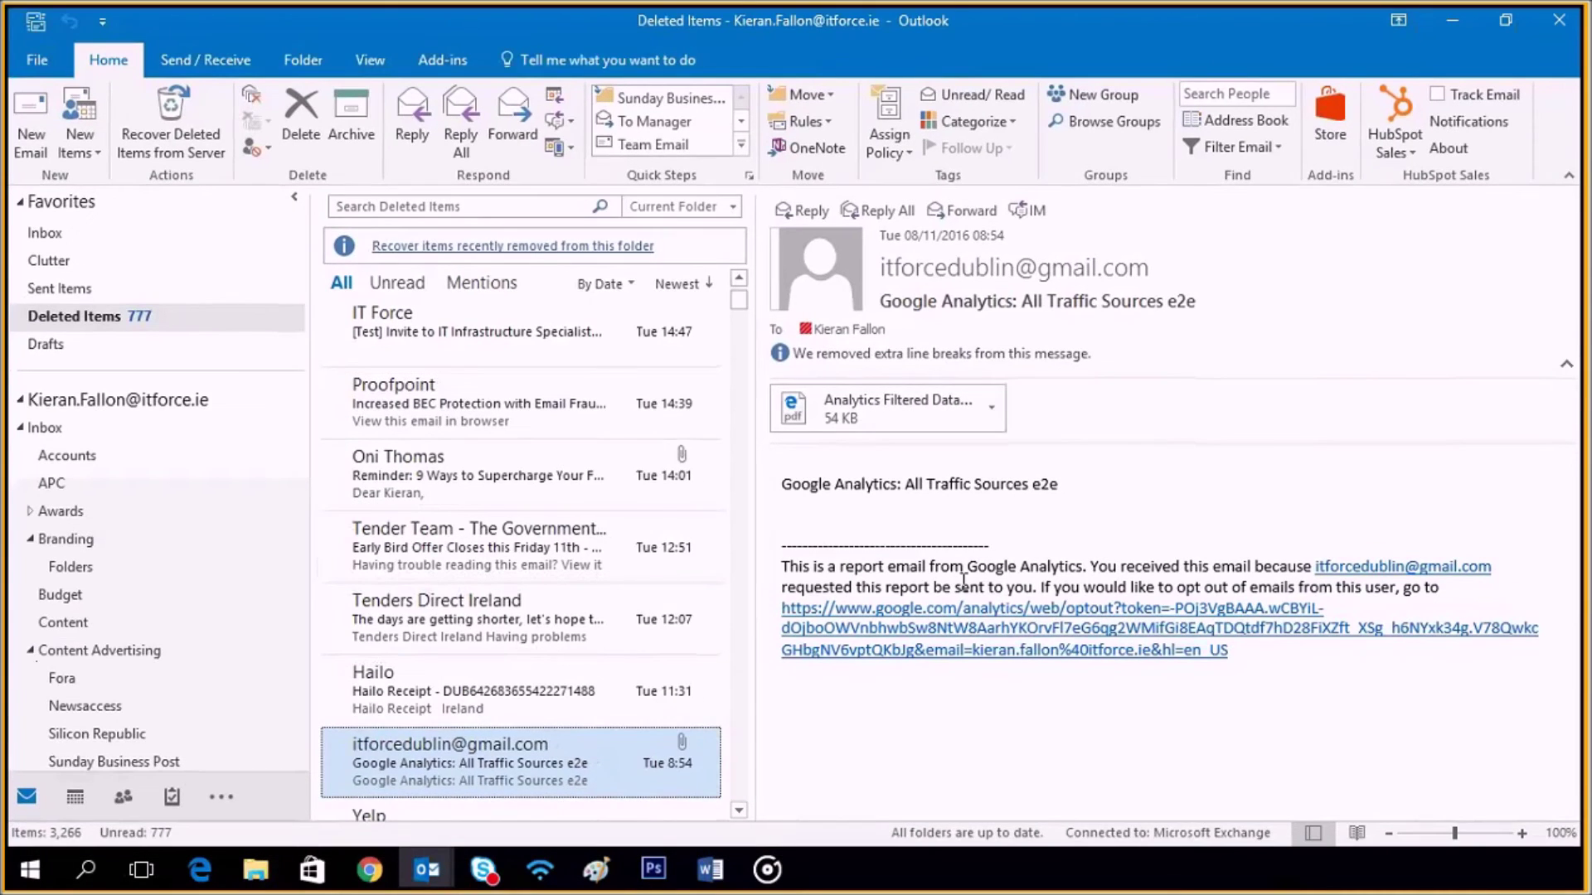
End the reminder draft with 'opportunity.' and select the text from Hi to Regards.
mouse_move(427, 870)
left_click(537, 795)
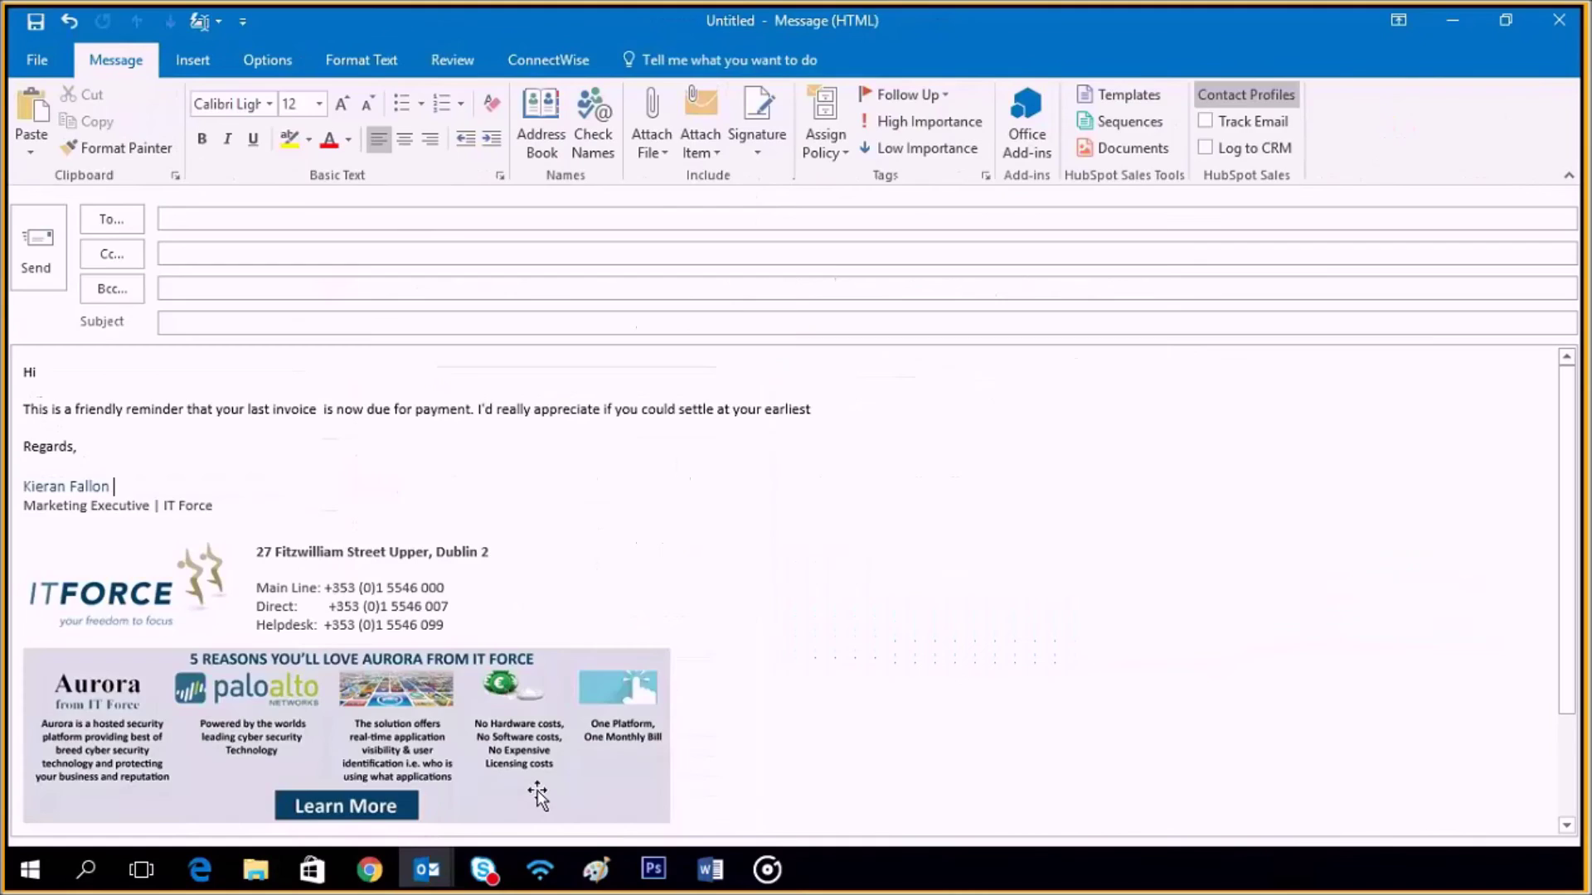
left_click(854, 408)
type("op")
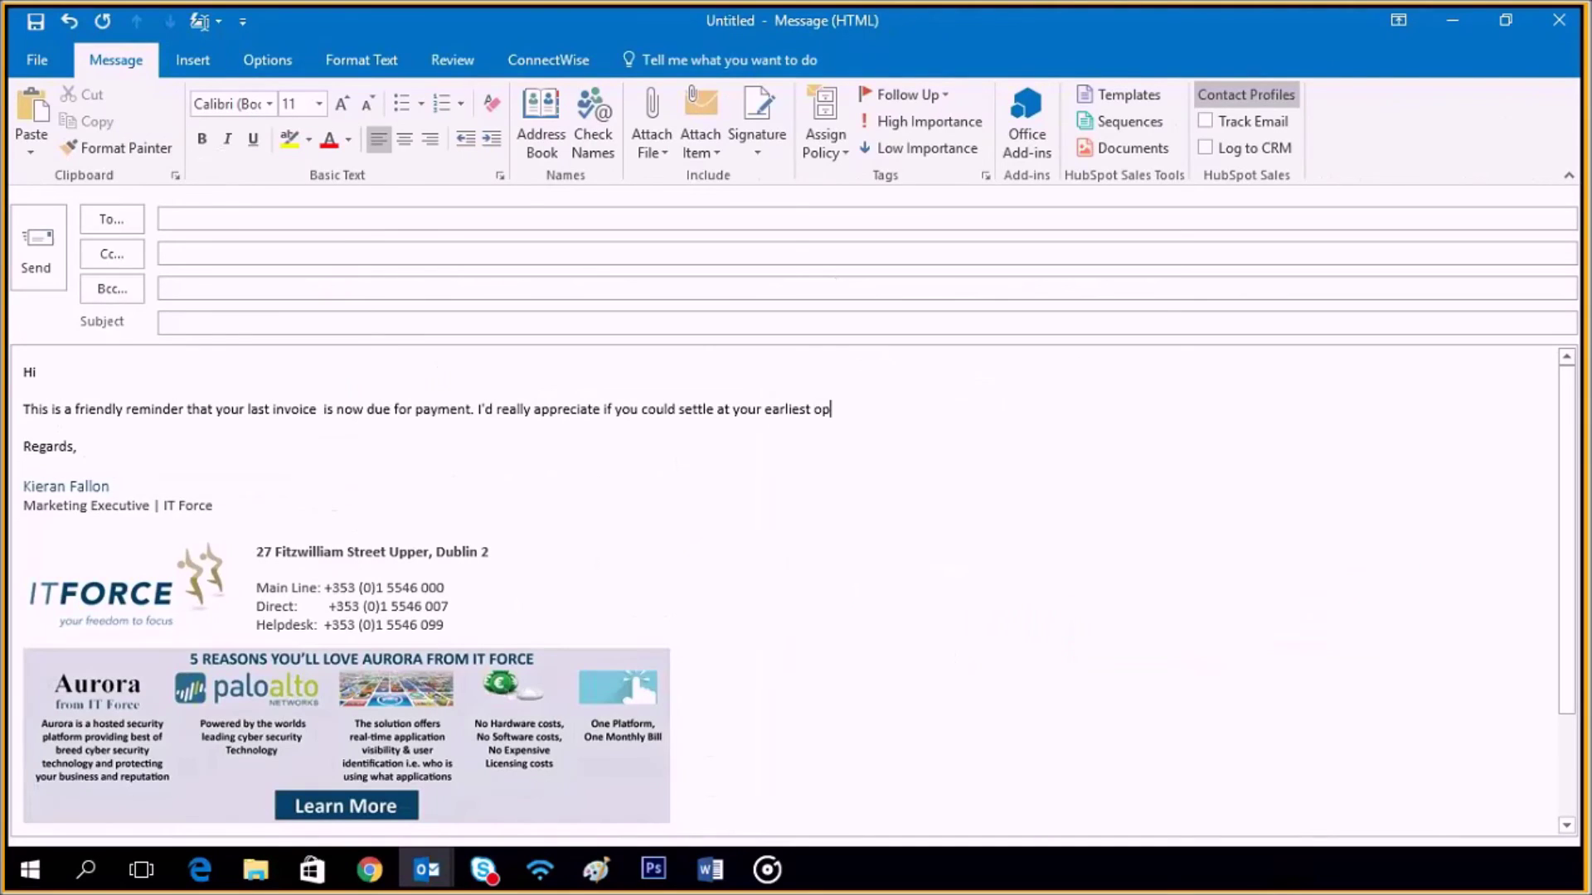
type("portun")
type("ity.")
left_click_drag(89, 448, 18, 373)
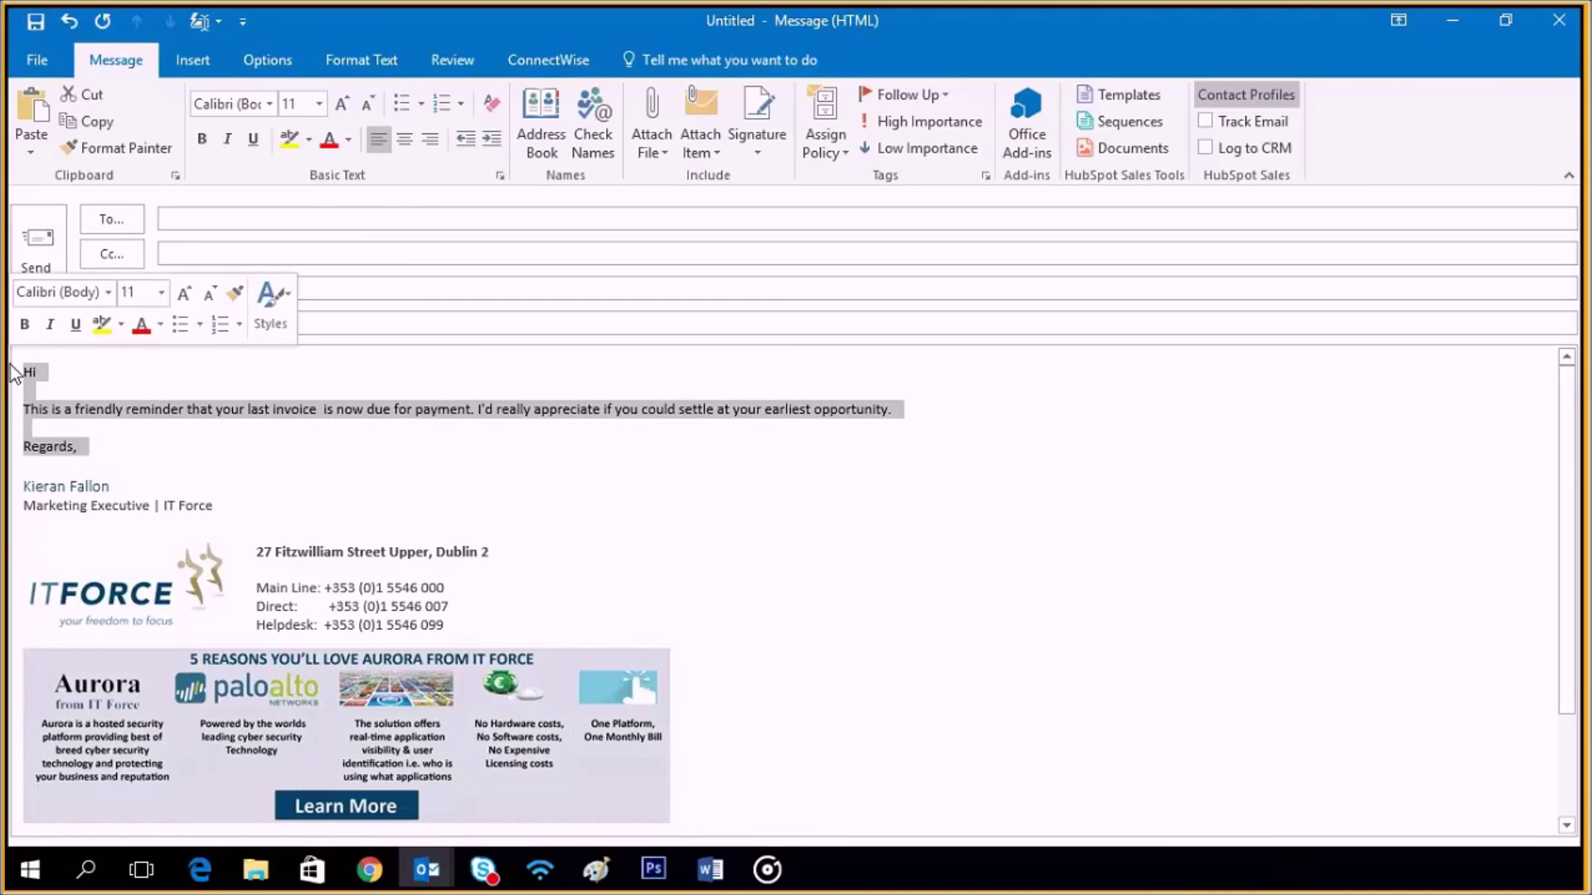
Store the selected greeting-to-sign-off text as the 'Invoice Reminder' Quick Part.
left_click(255, 218)
left_click(194, 62)
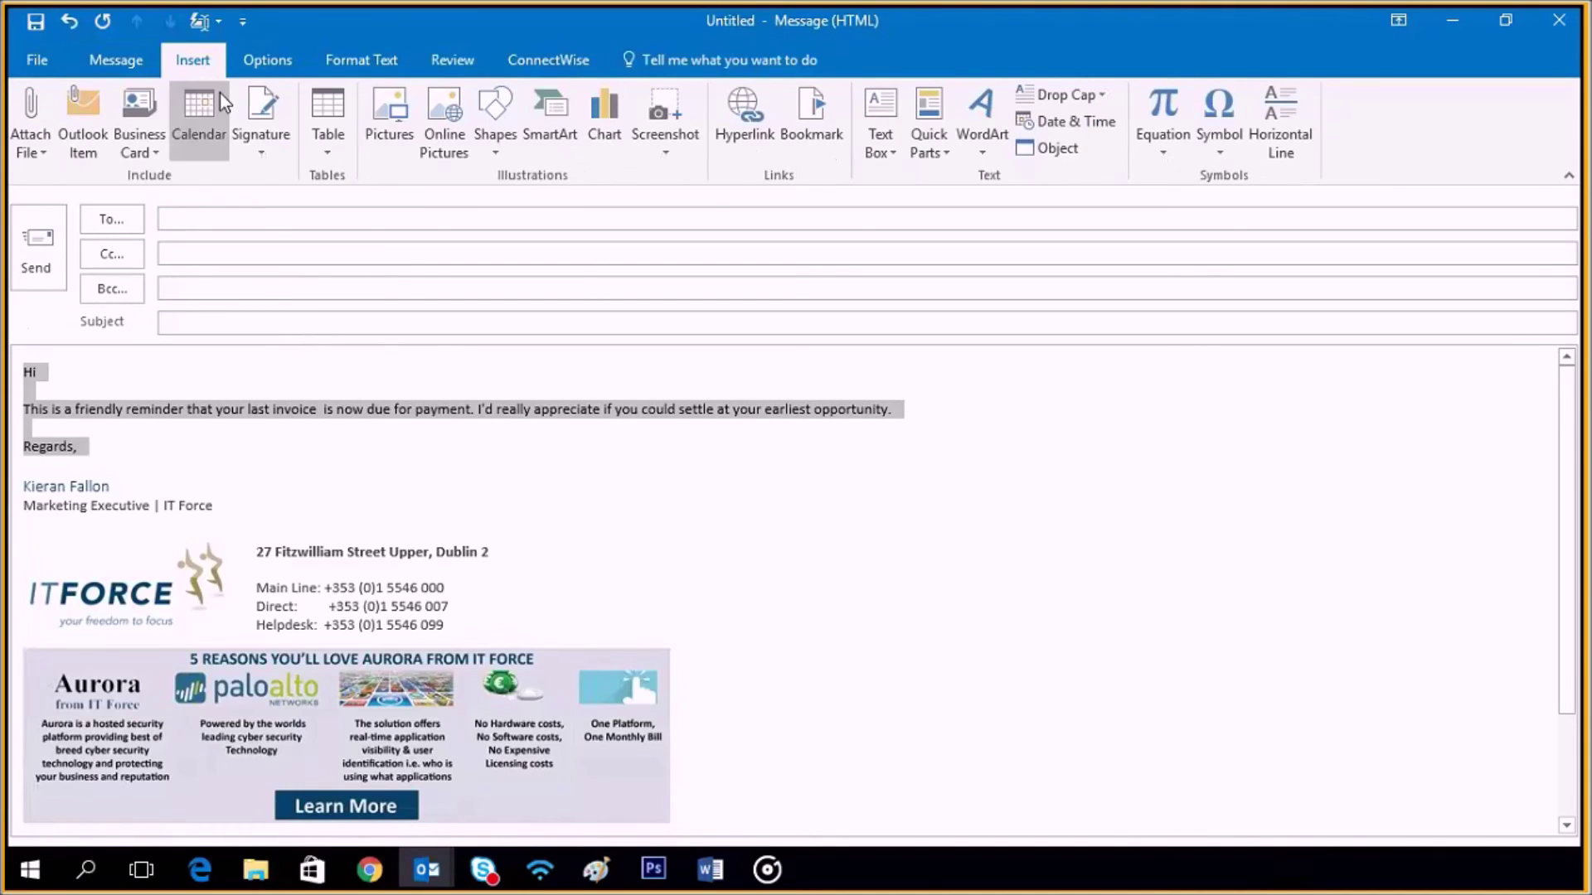
left_click(928, 149)
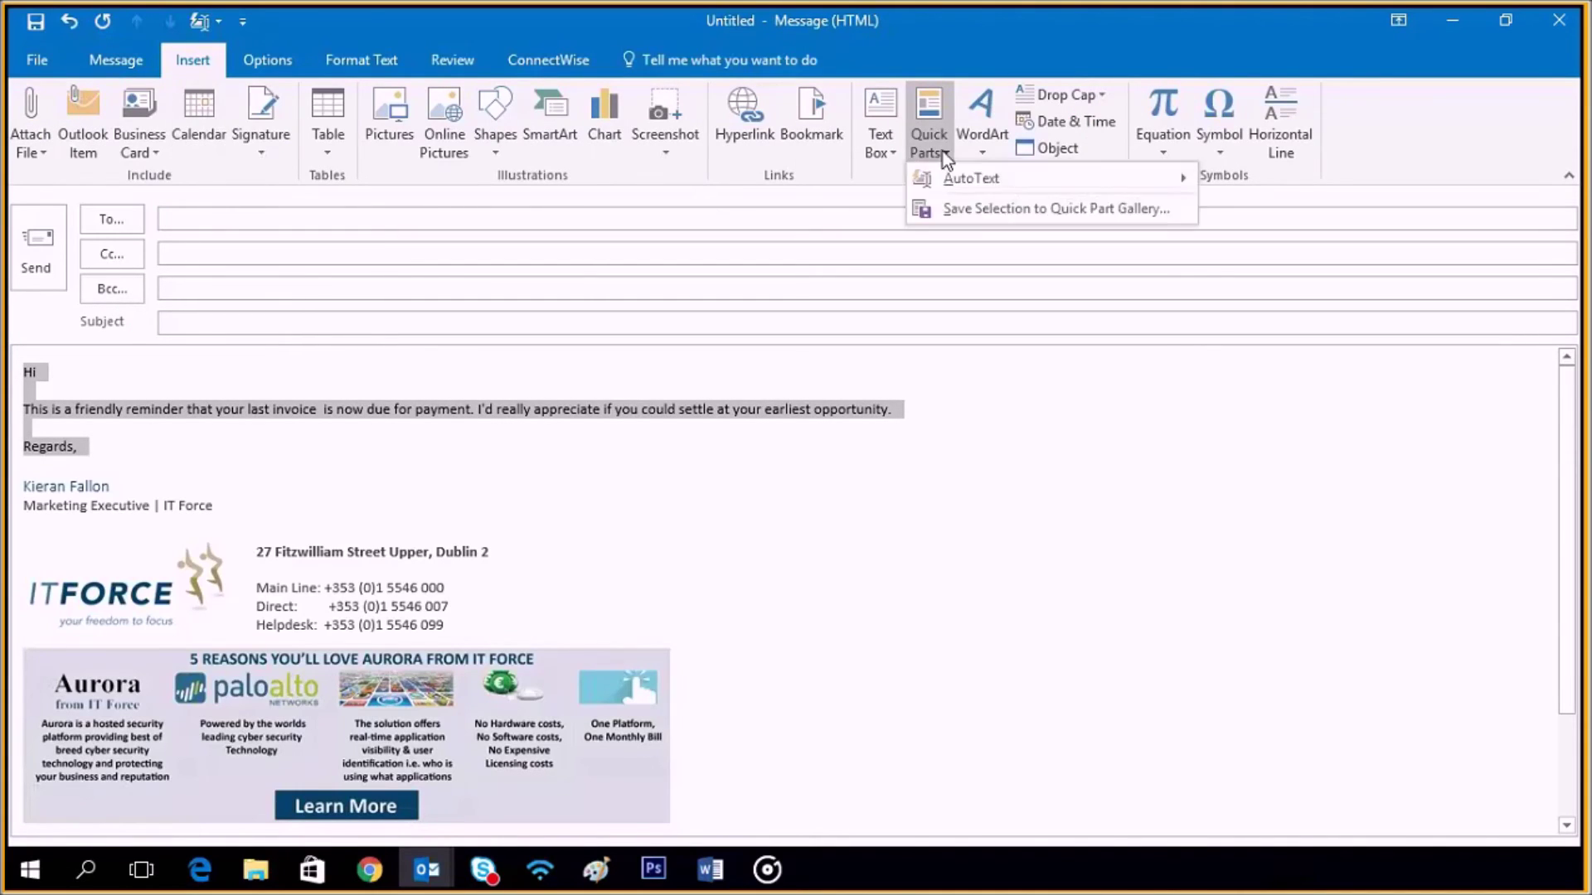
left_click(962, 213)
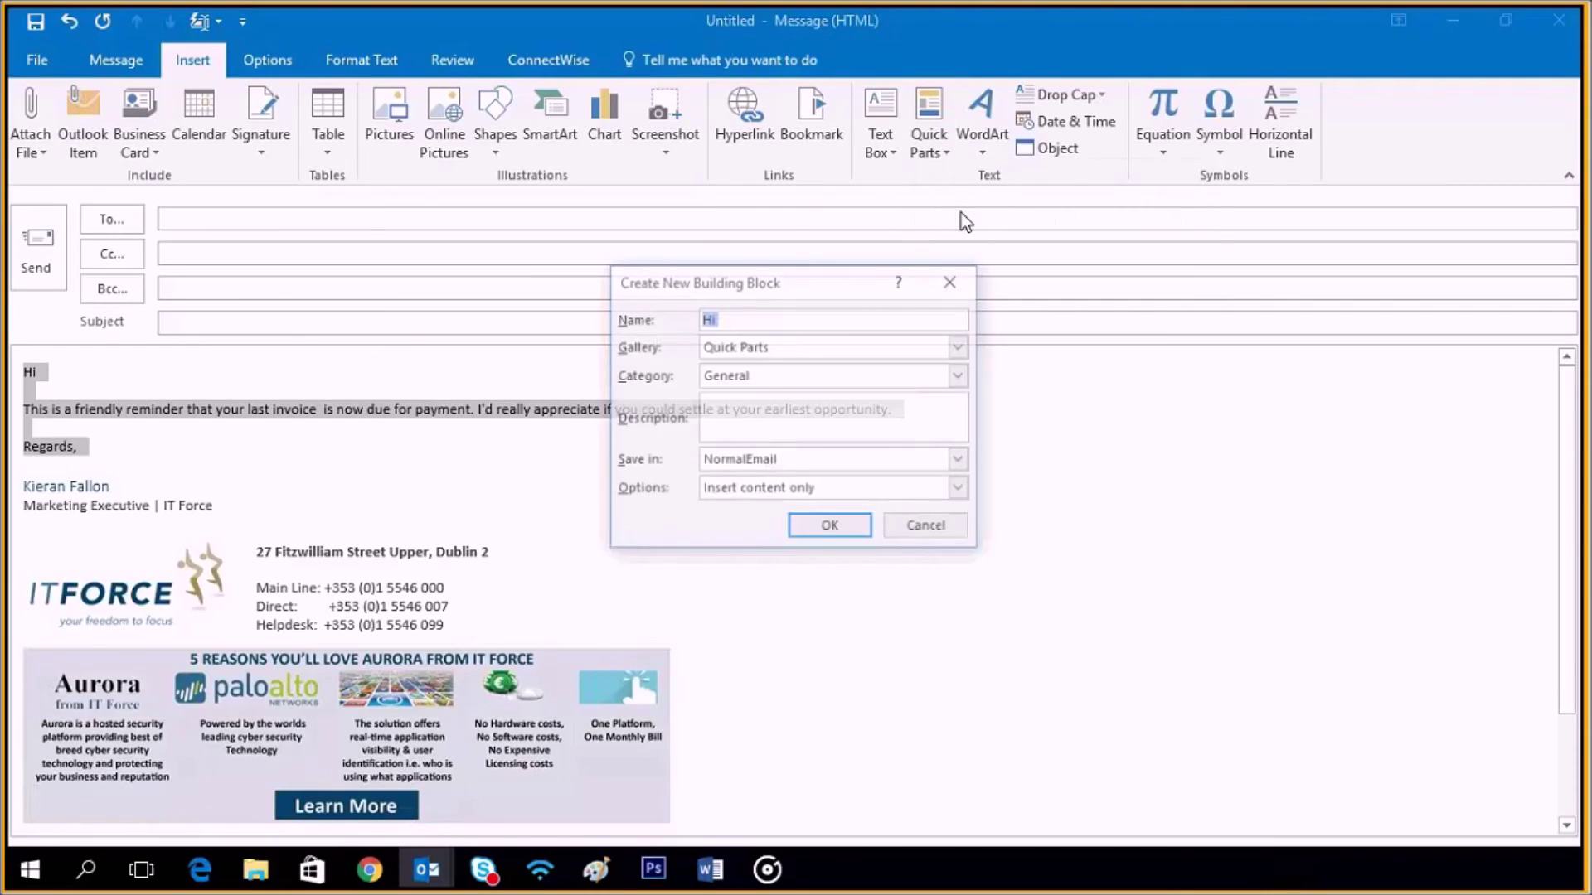
right_click(817, 319)
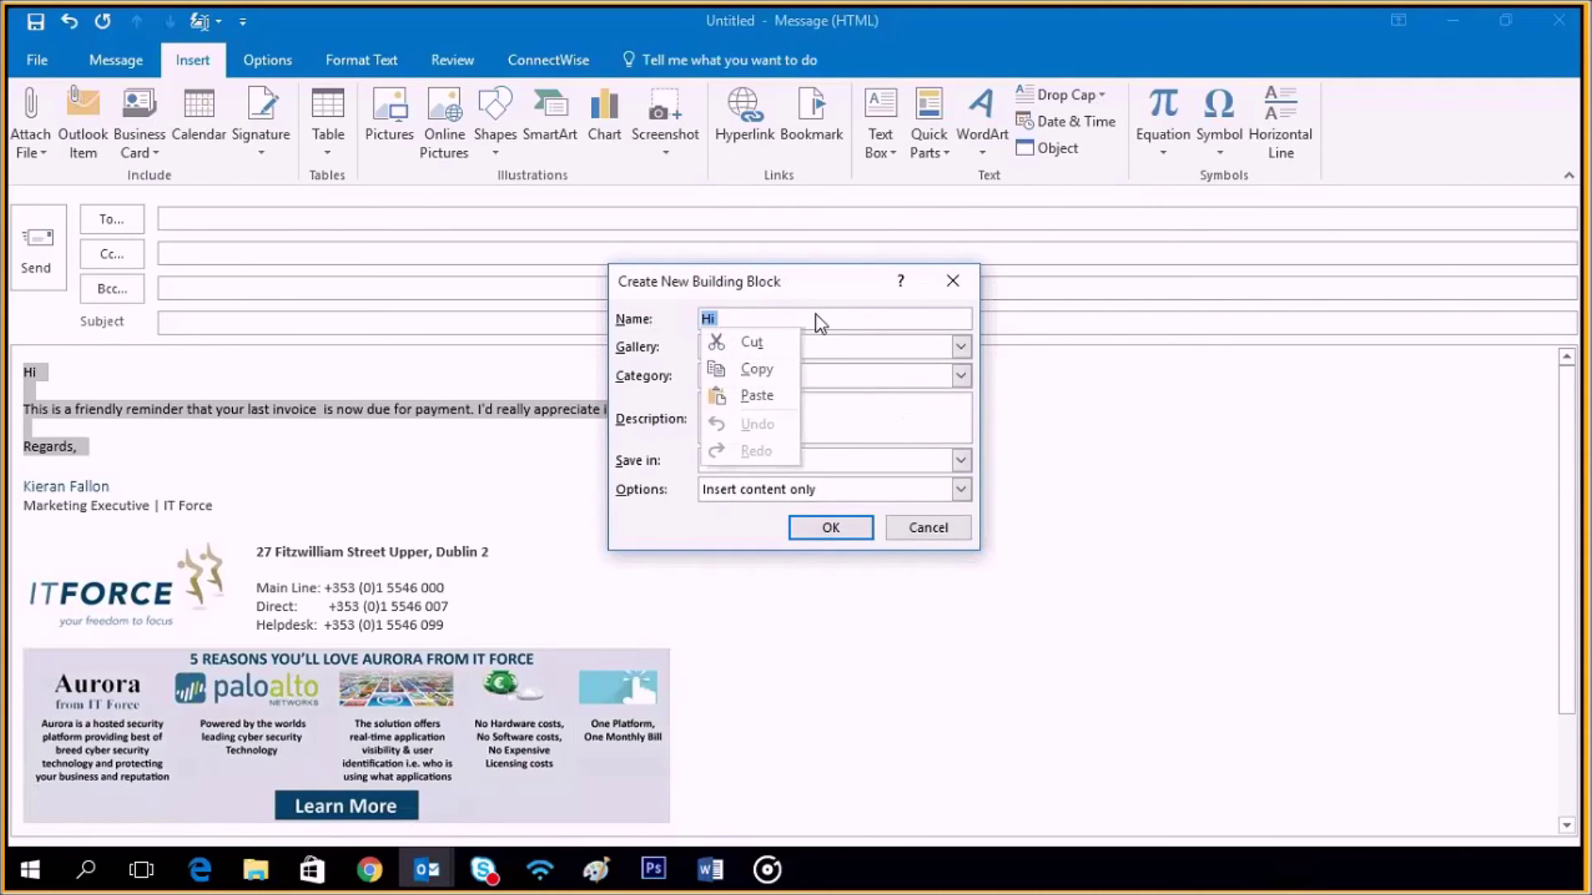
left_click(817, 318)
key("BackSpace")
key("BackSpace")
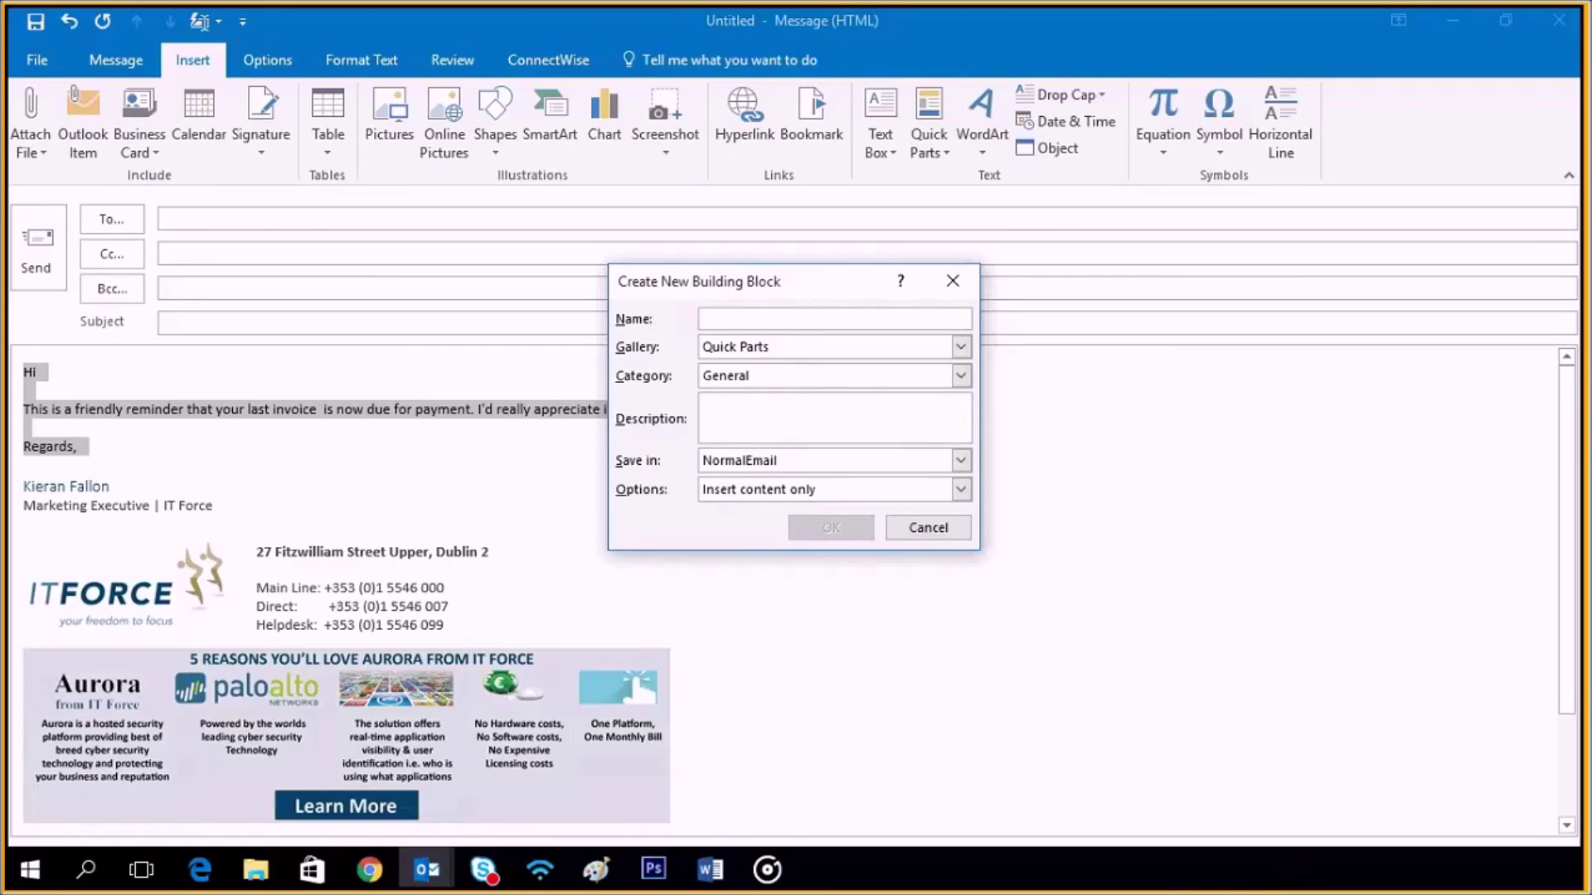
type("I")
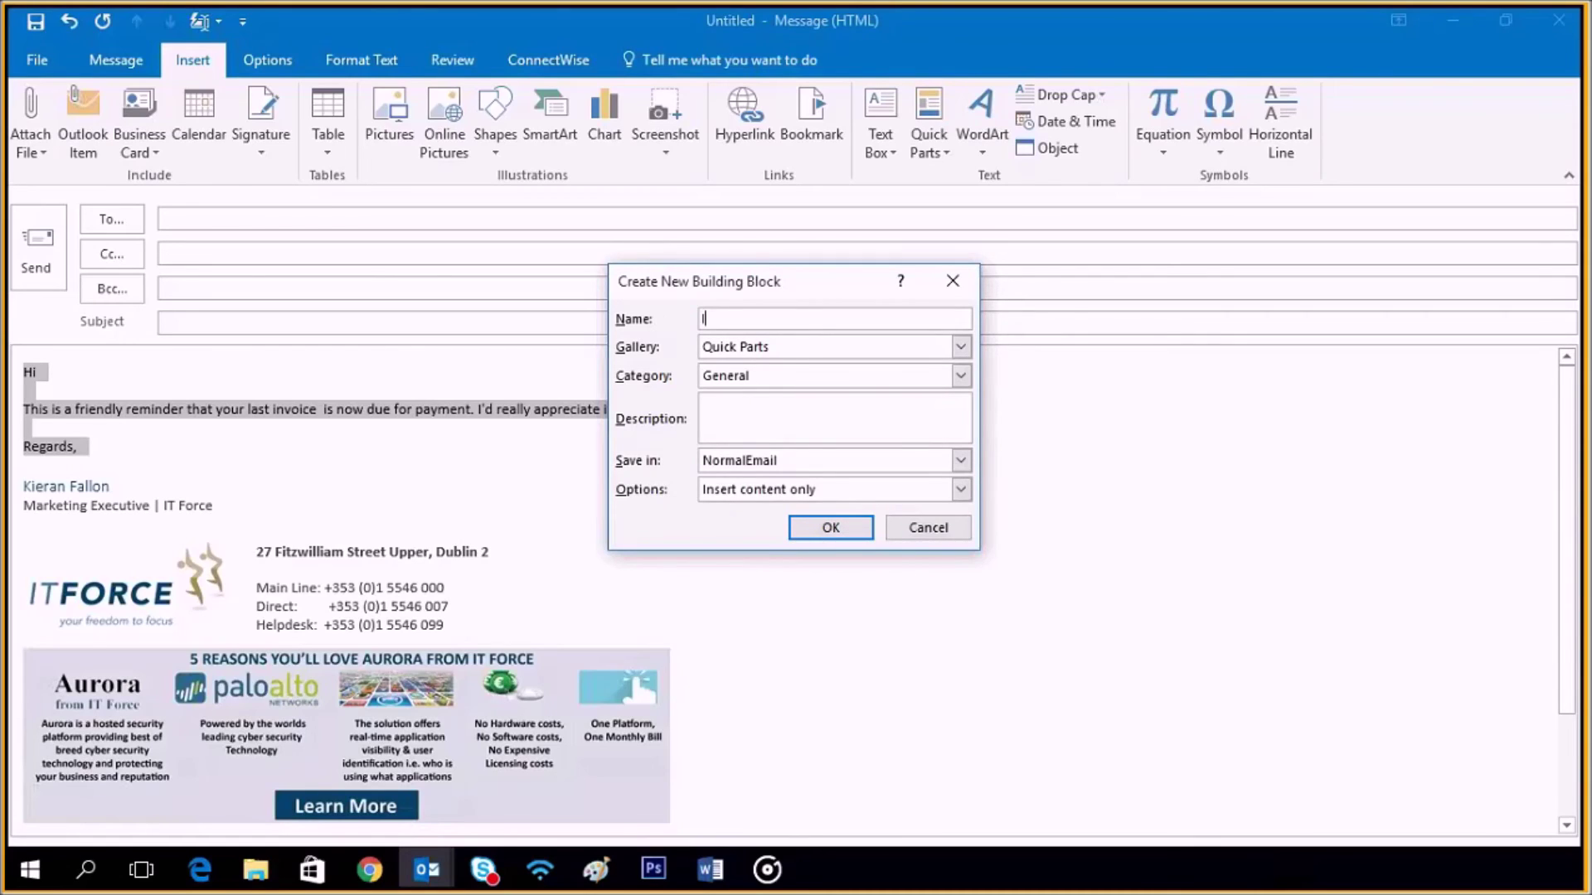
type("nvoice Rem")
type("inder")
key("Return")
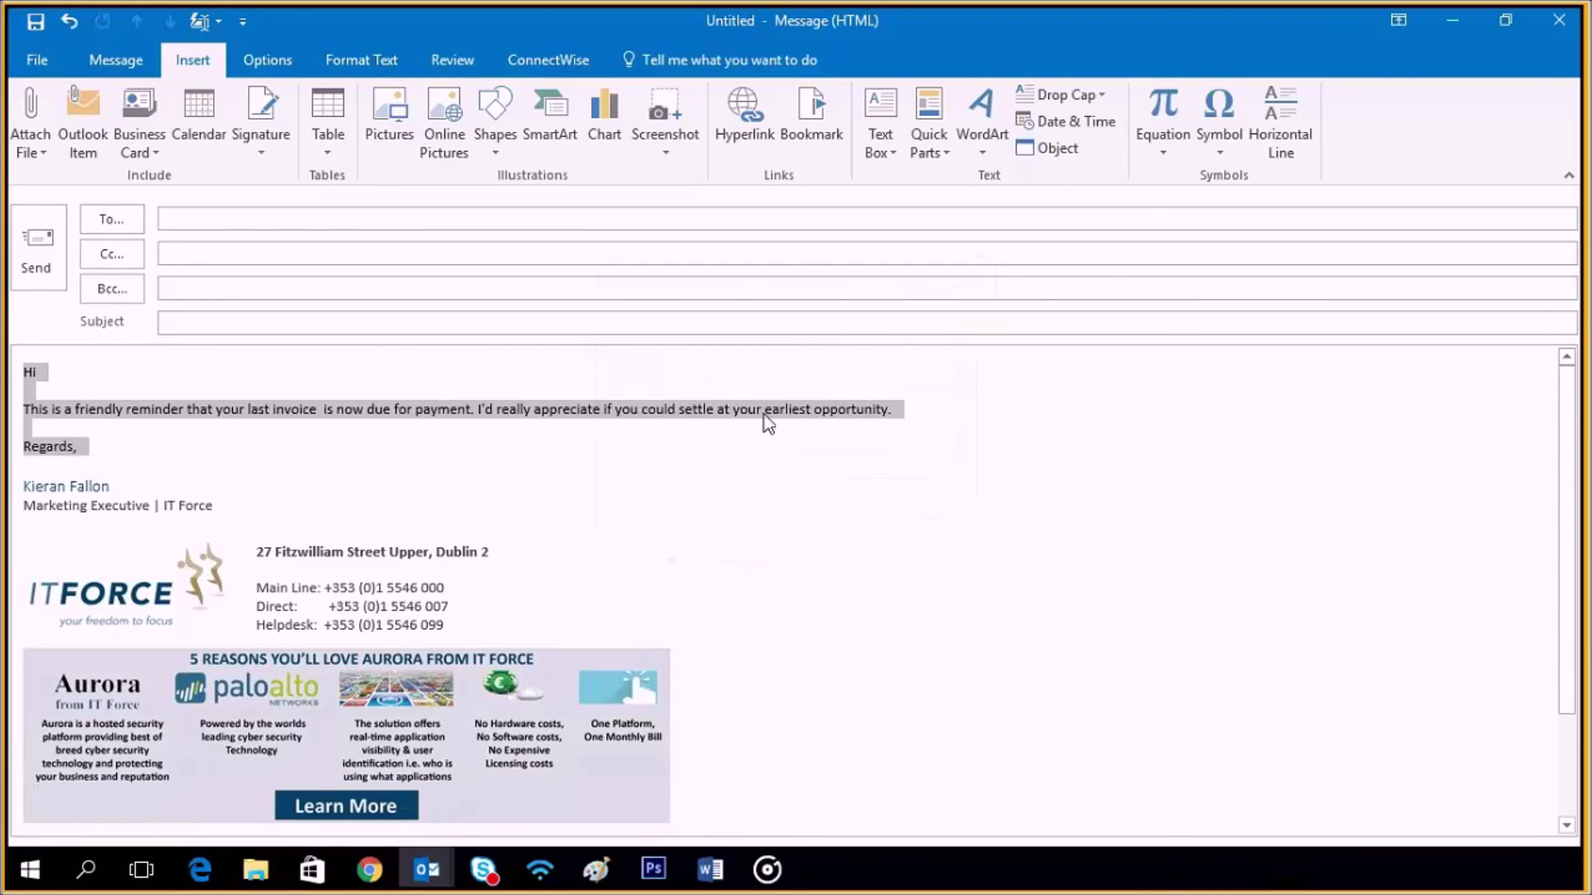
Replace the body text with the Invoice Reminder Quick Part, then close the draft unsaved.
key("Delete")
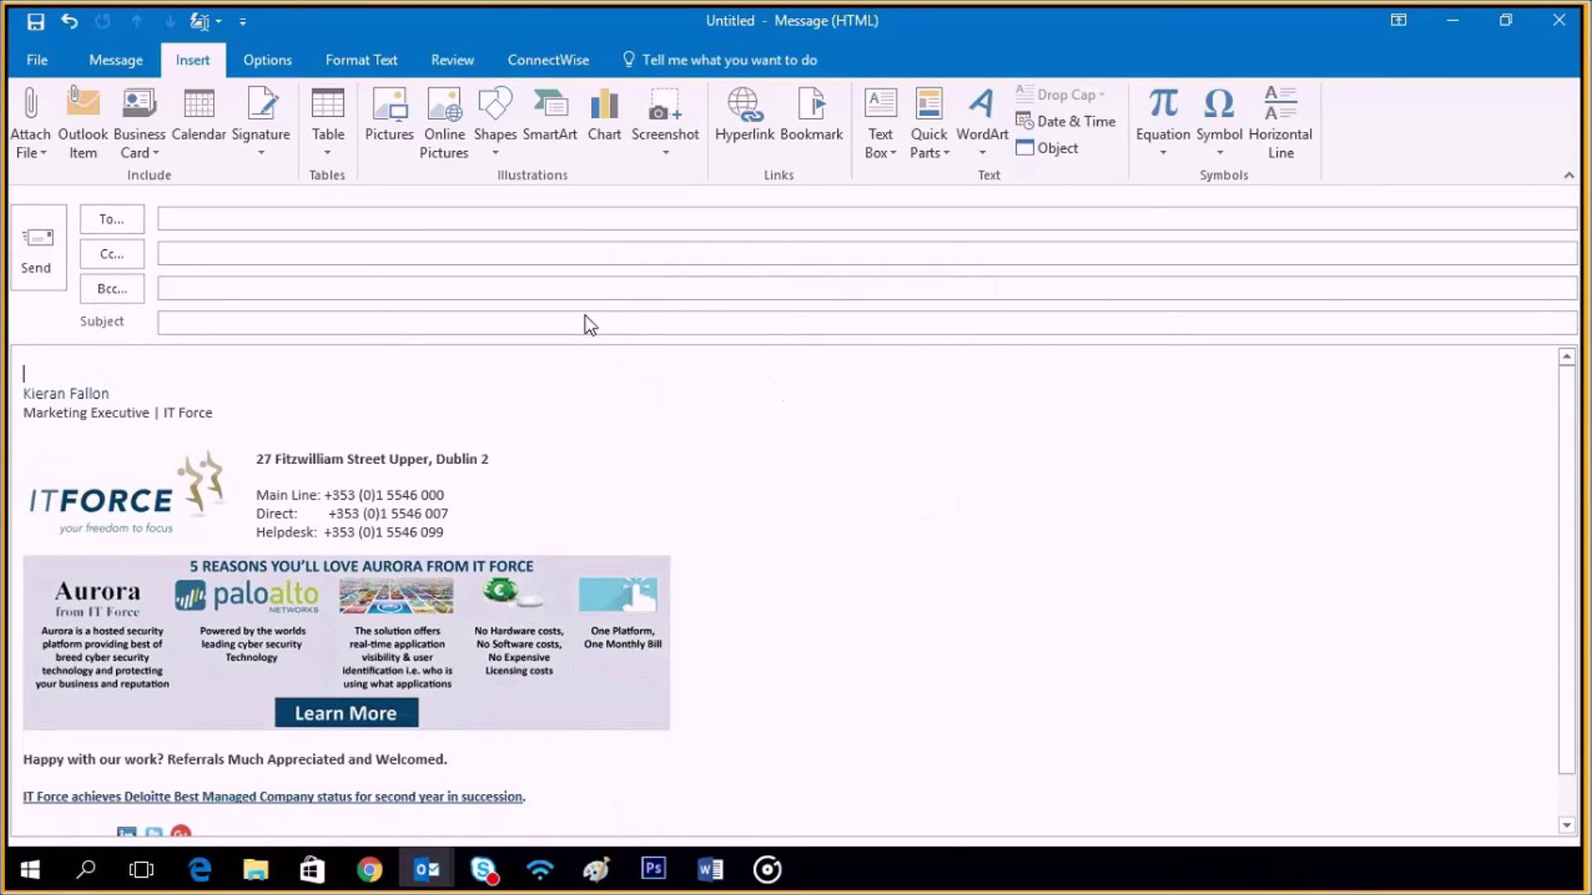
left_click(930, 139)
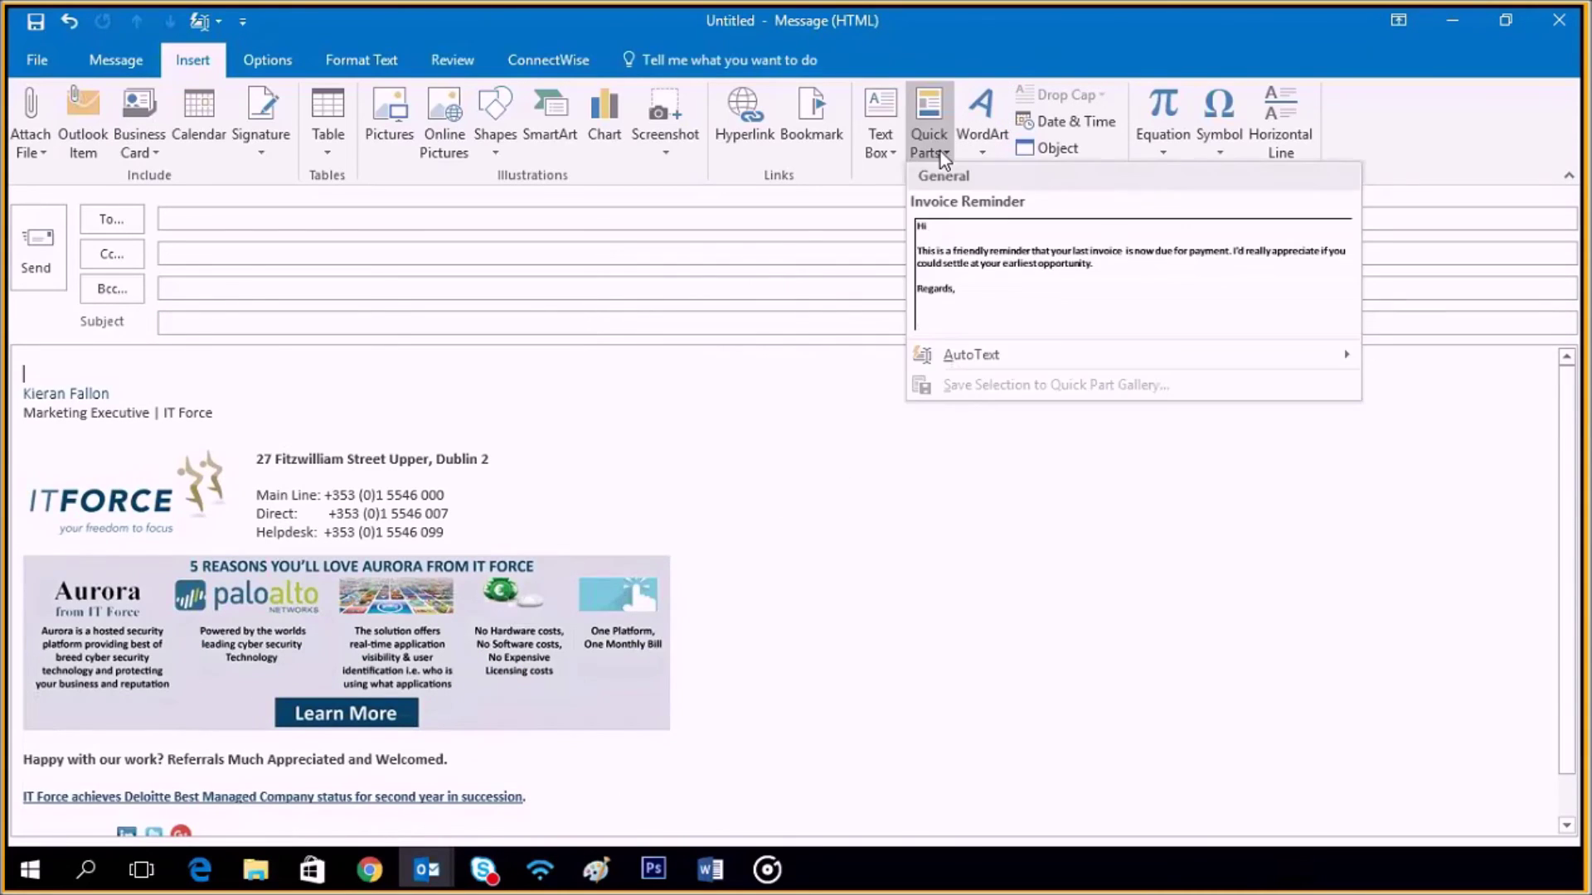
left_click(970, 279)
key("alt+F4")
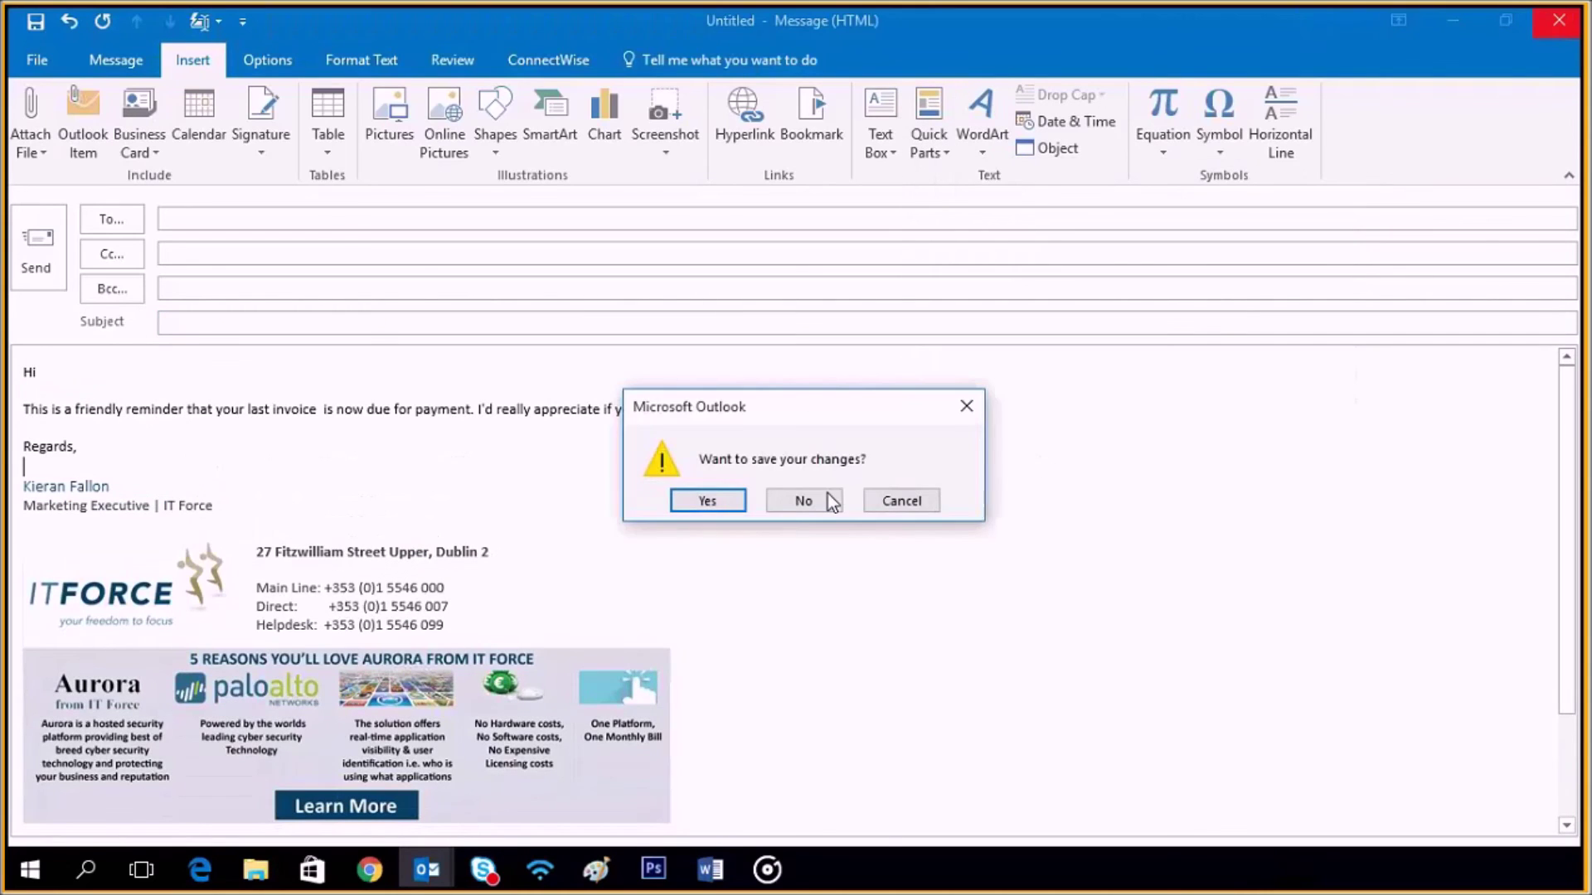
left_click(827, 499)
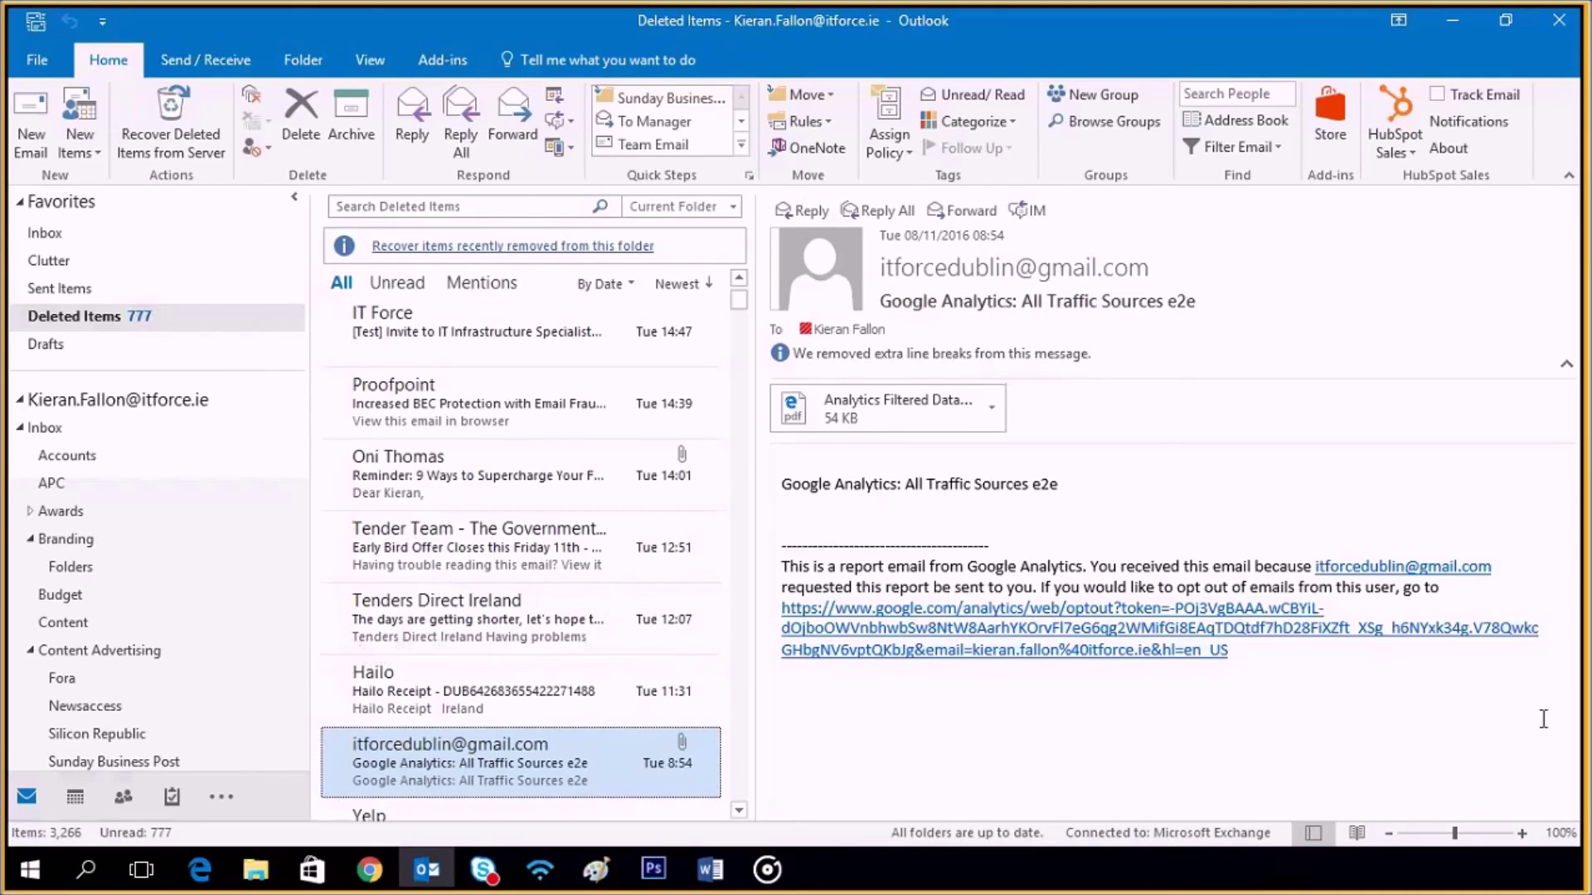
Pick a colleague from the address book as a new delegate under Delegate Access.
left_click(42, 59)
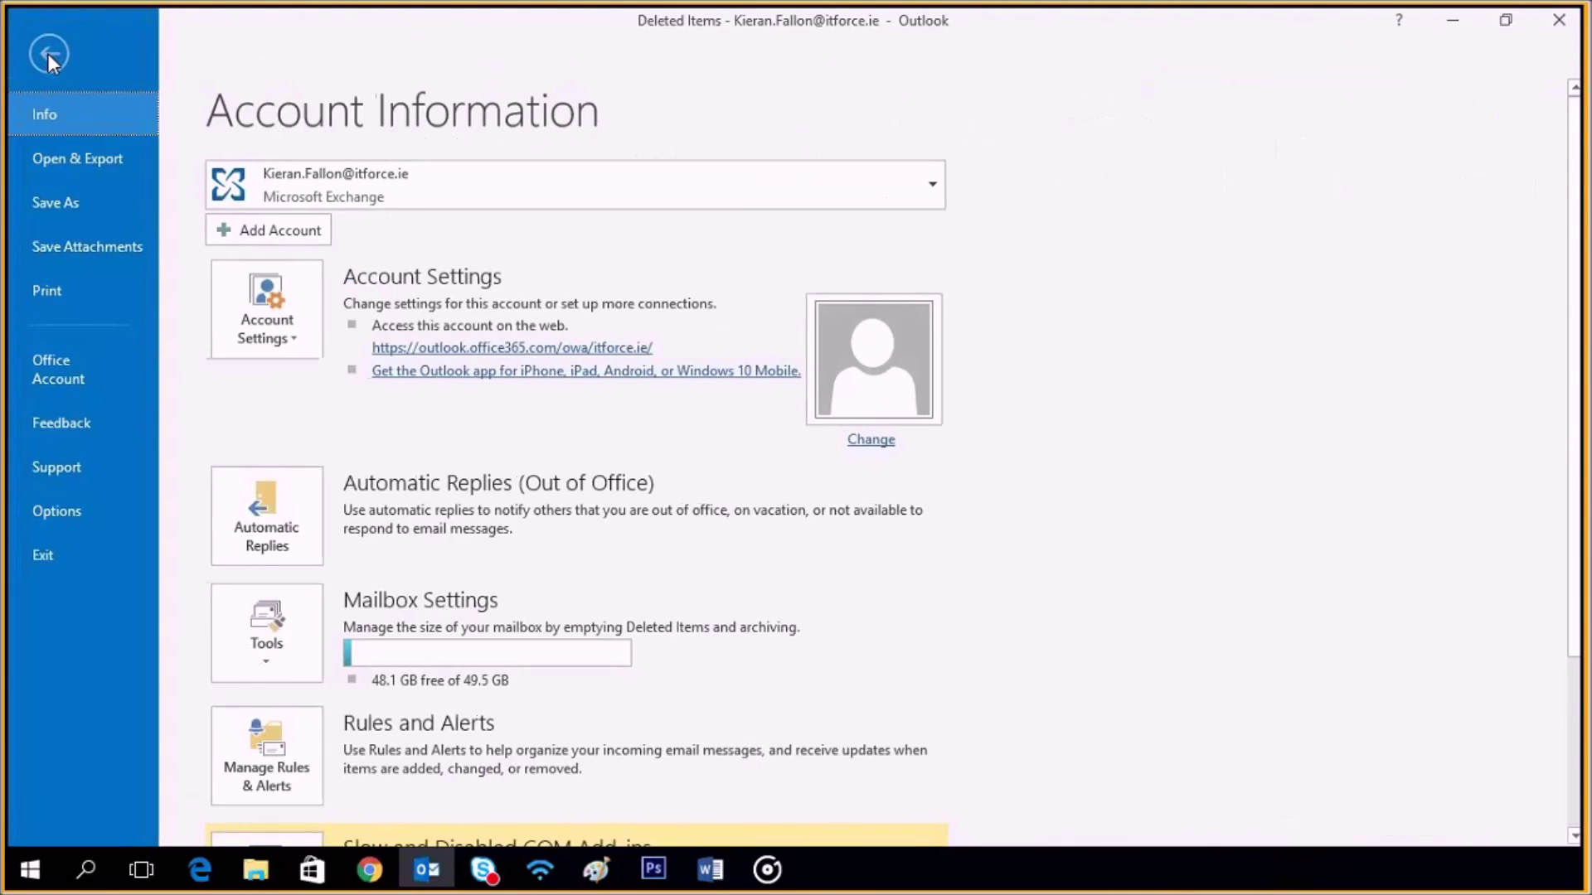
left_click(290, 349)
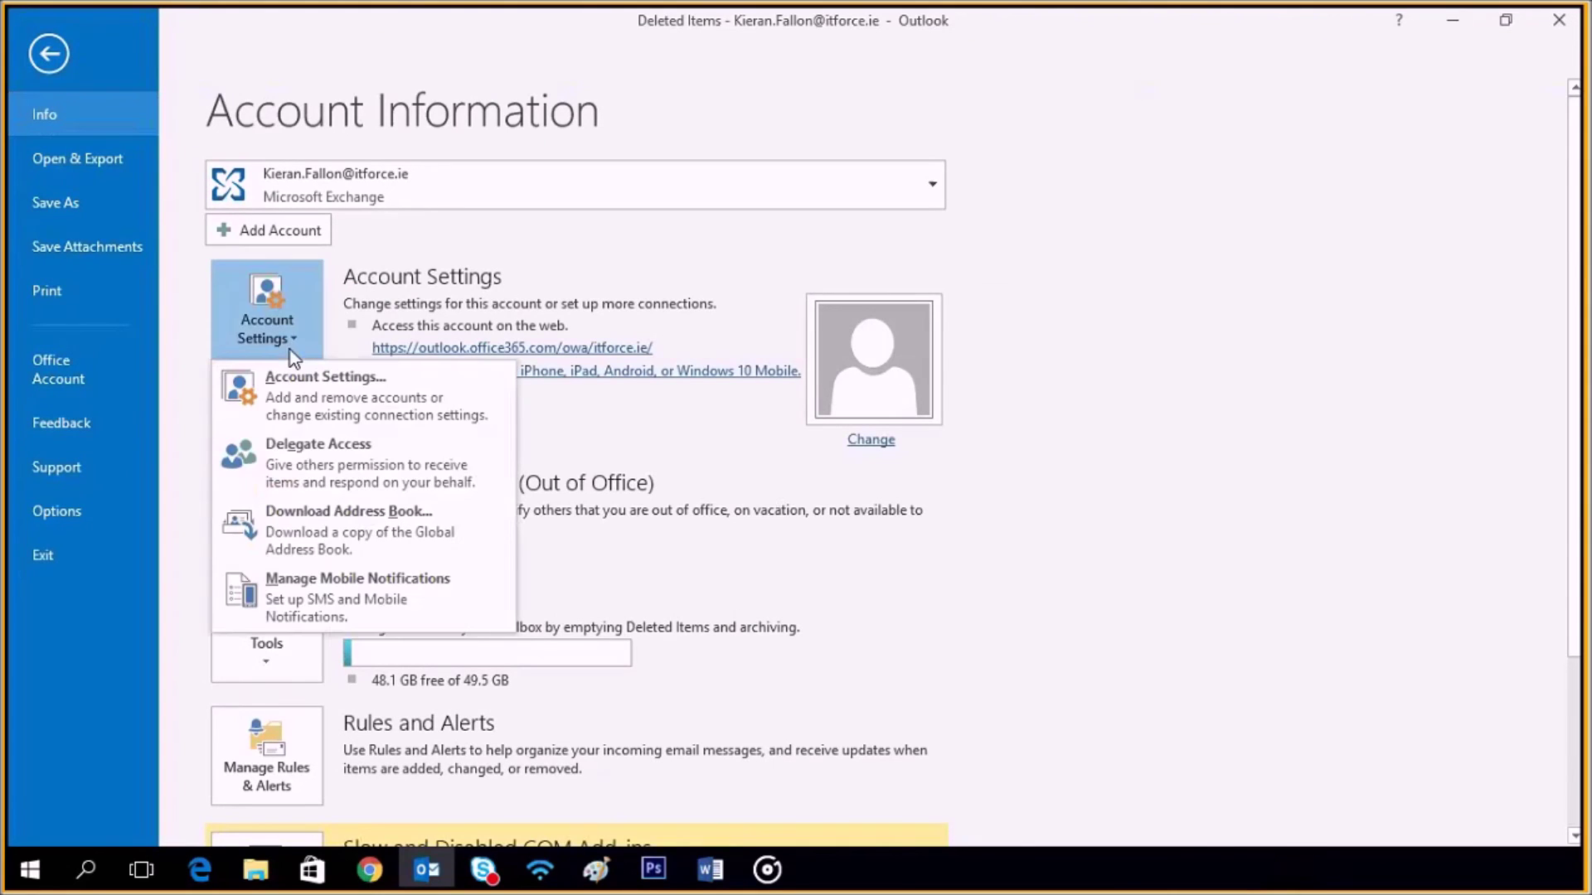
left_click(321, 446)
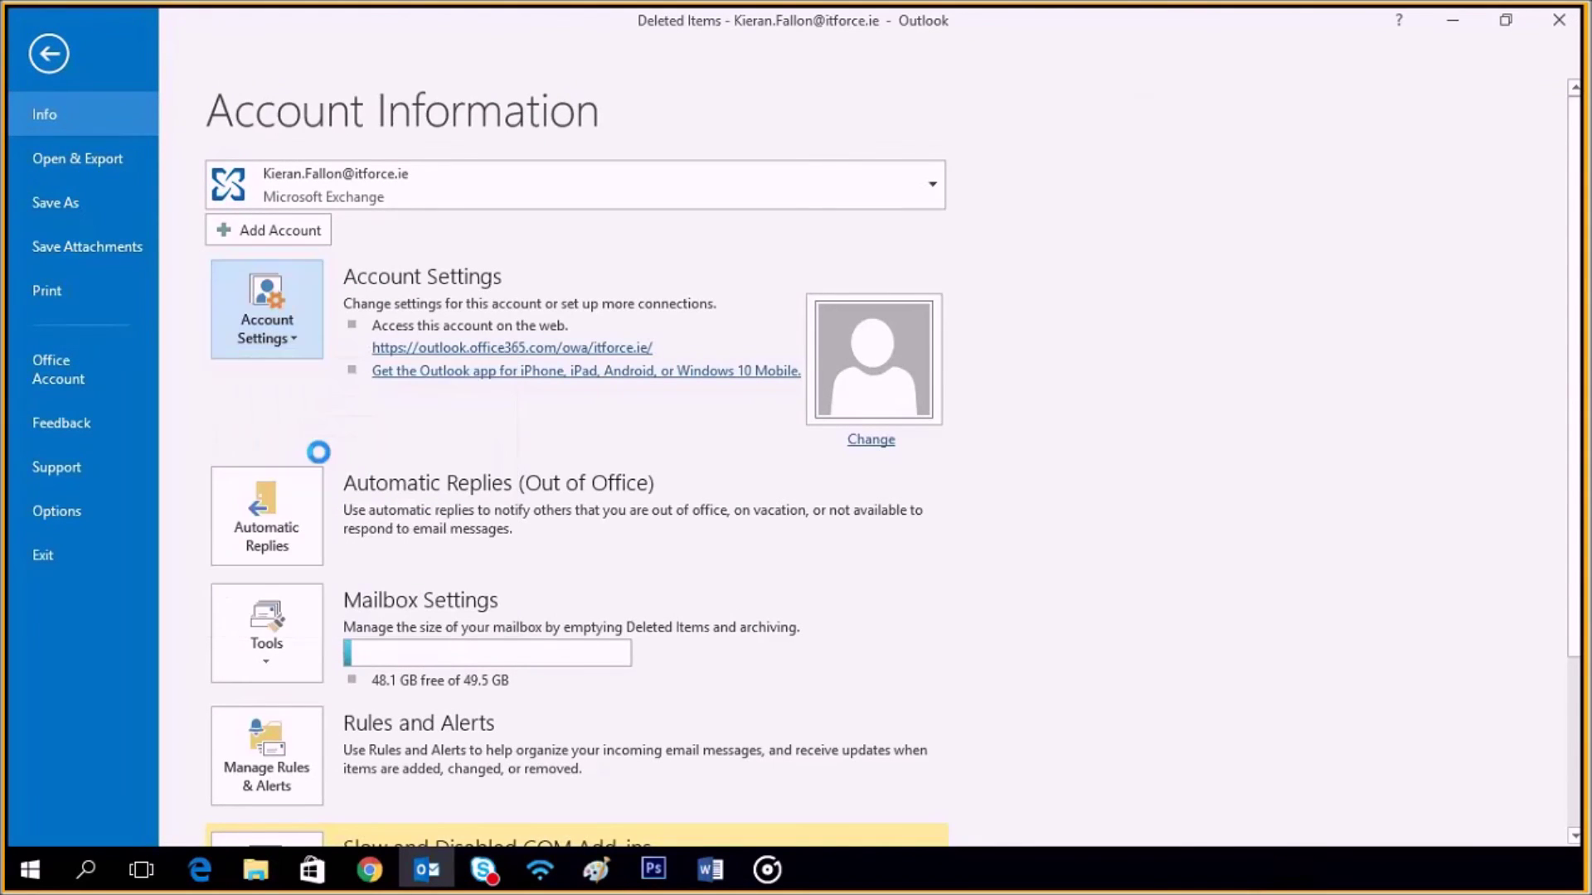
left_click(983, 329)
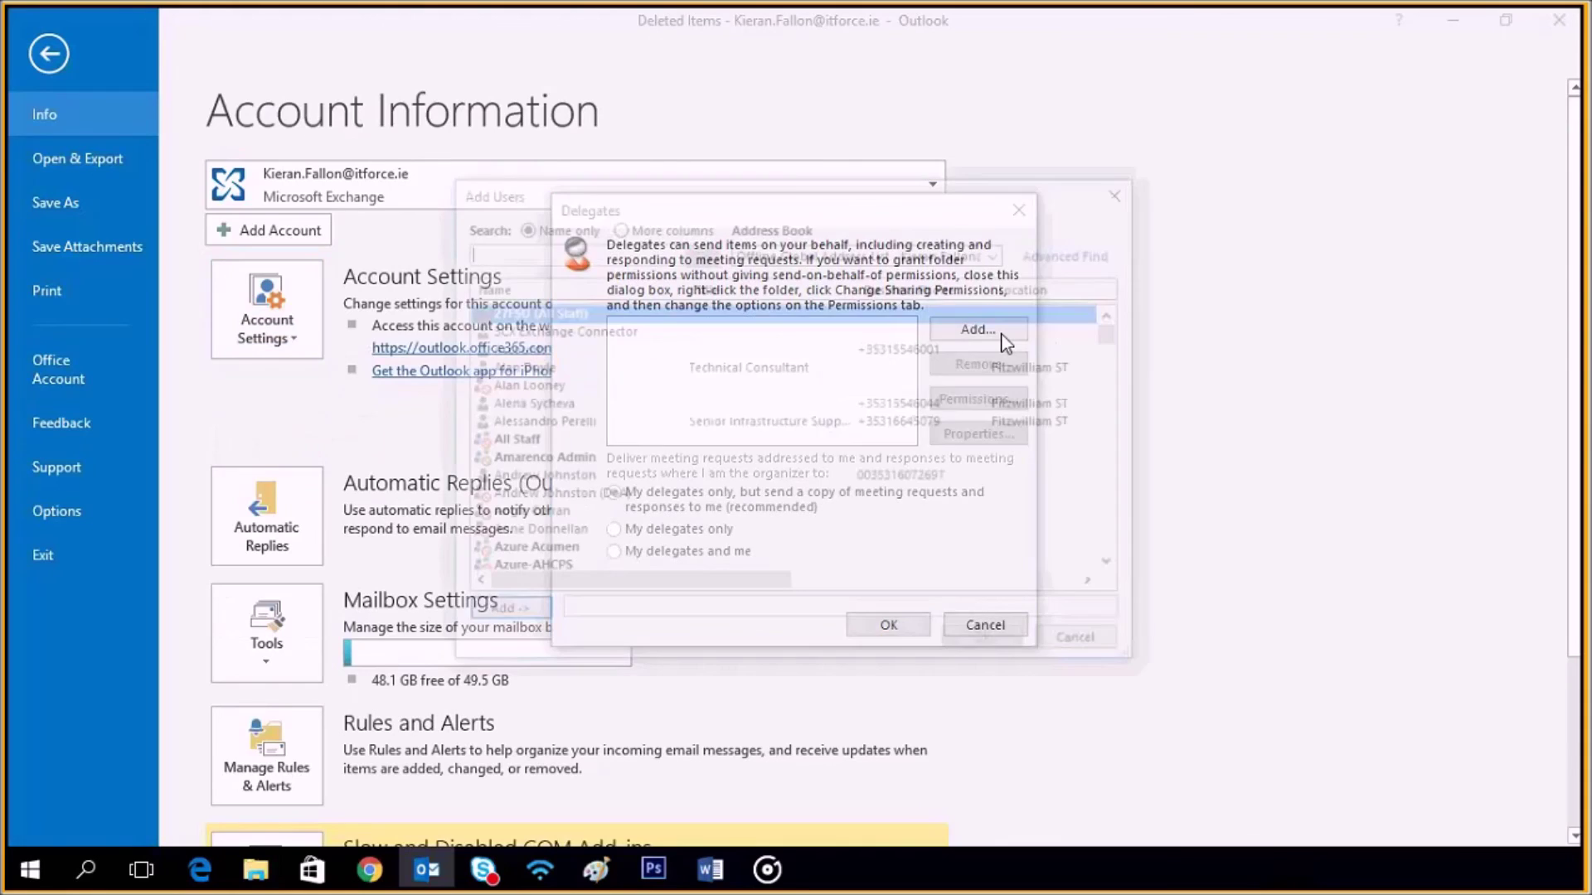
type("roisin")
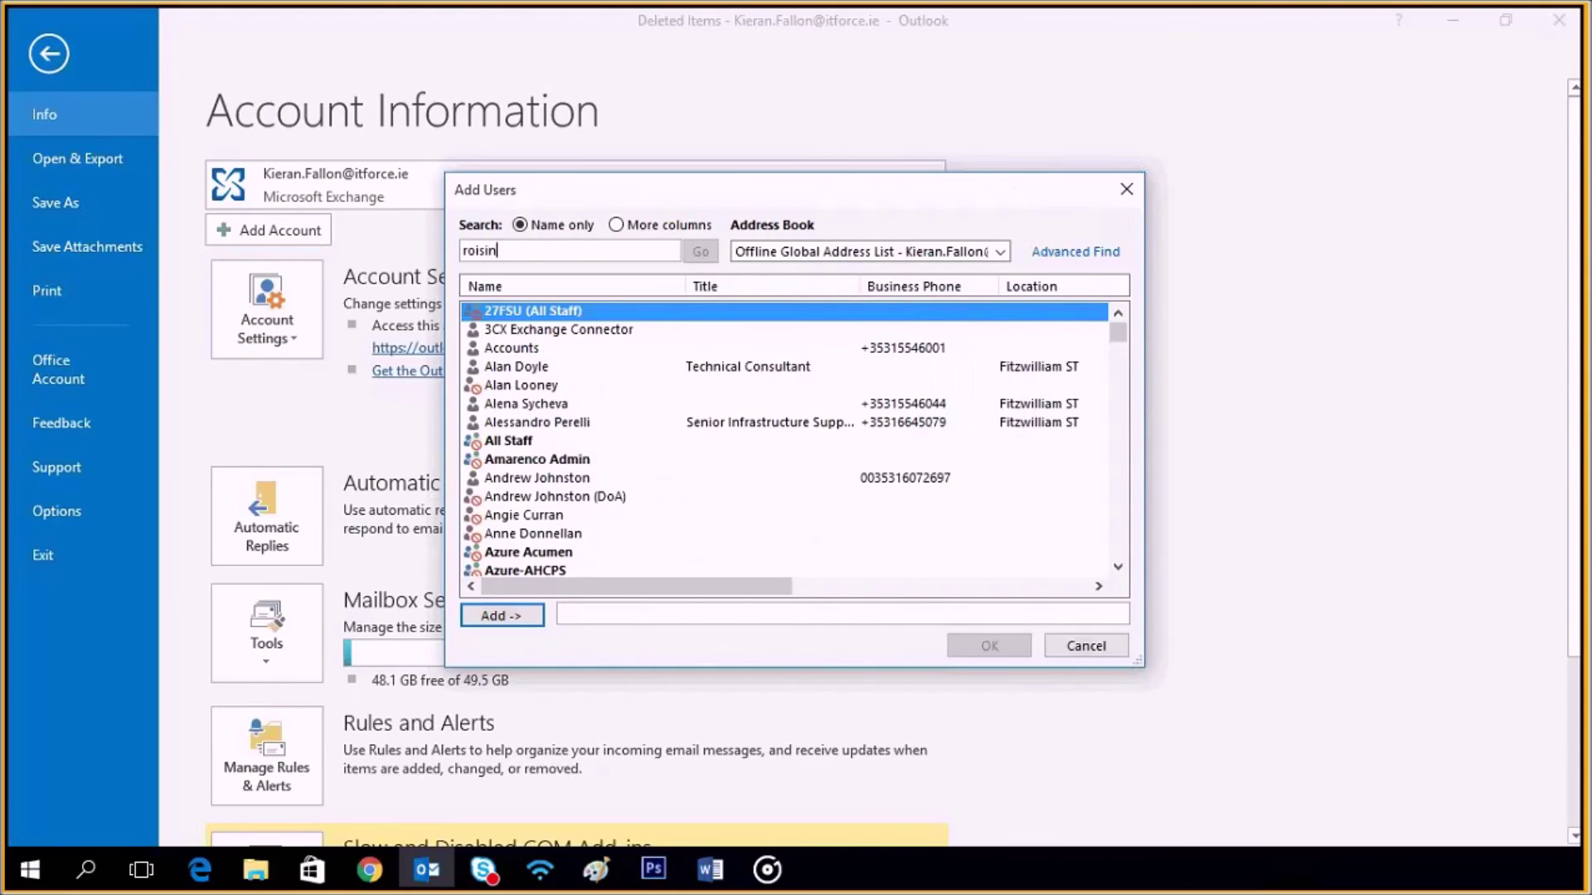
double_click(957, 314)
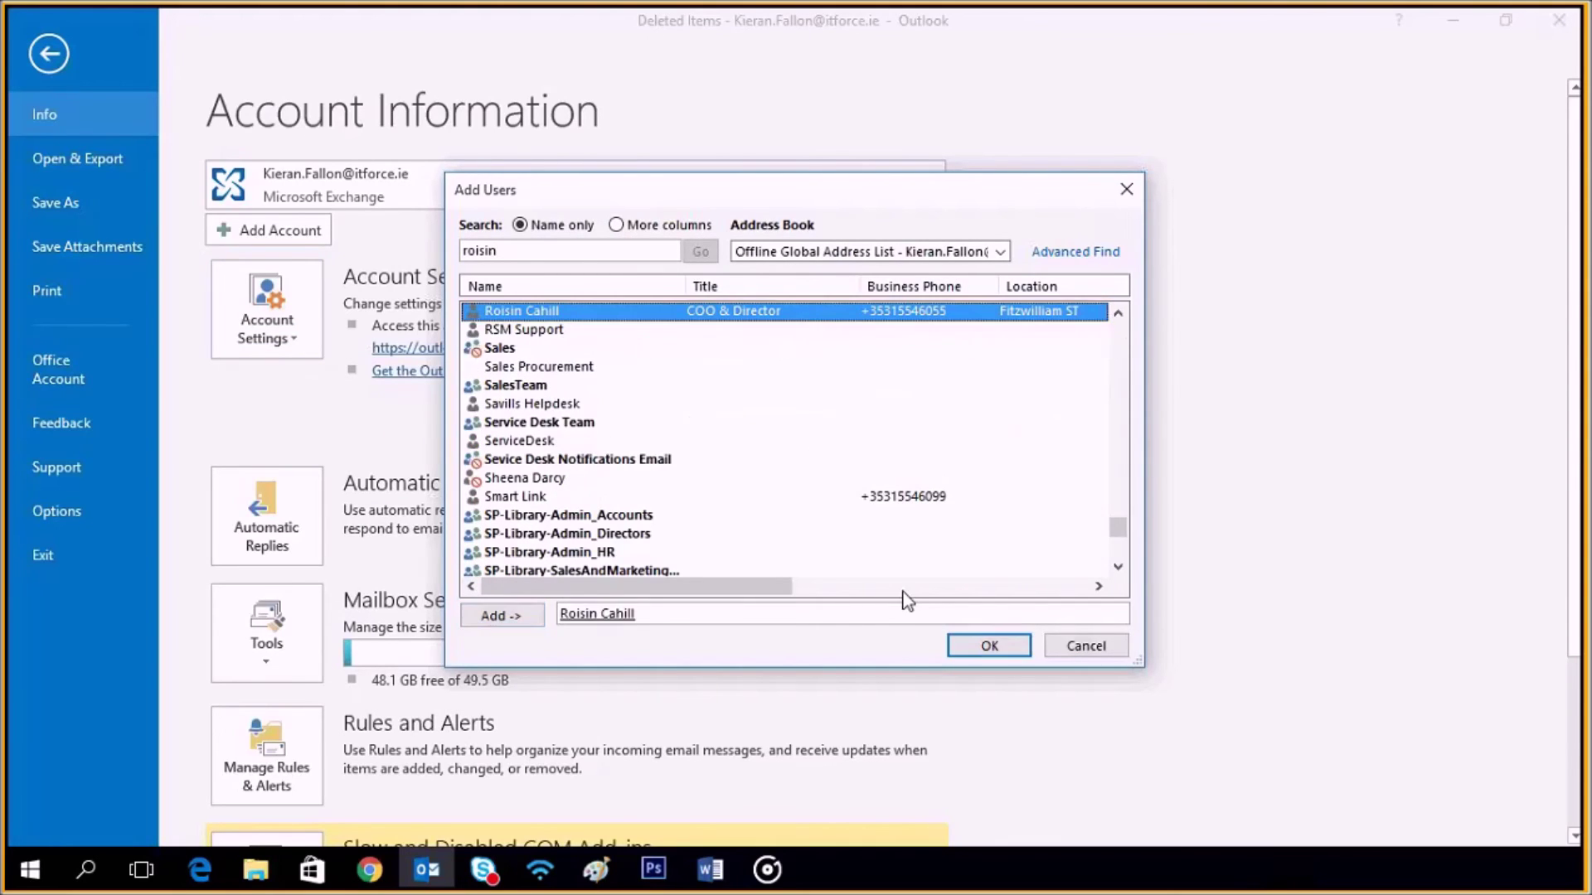
left_click(988, 645)
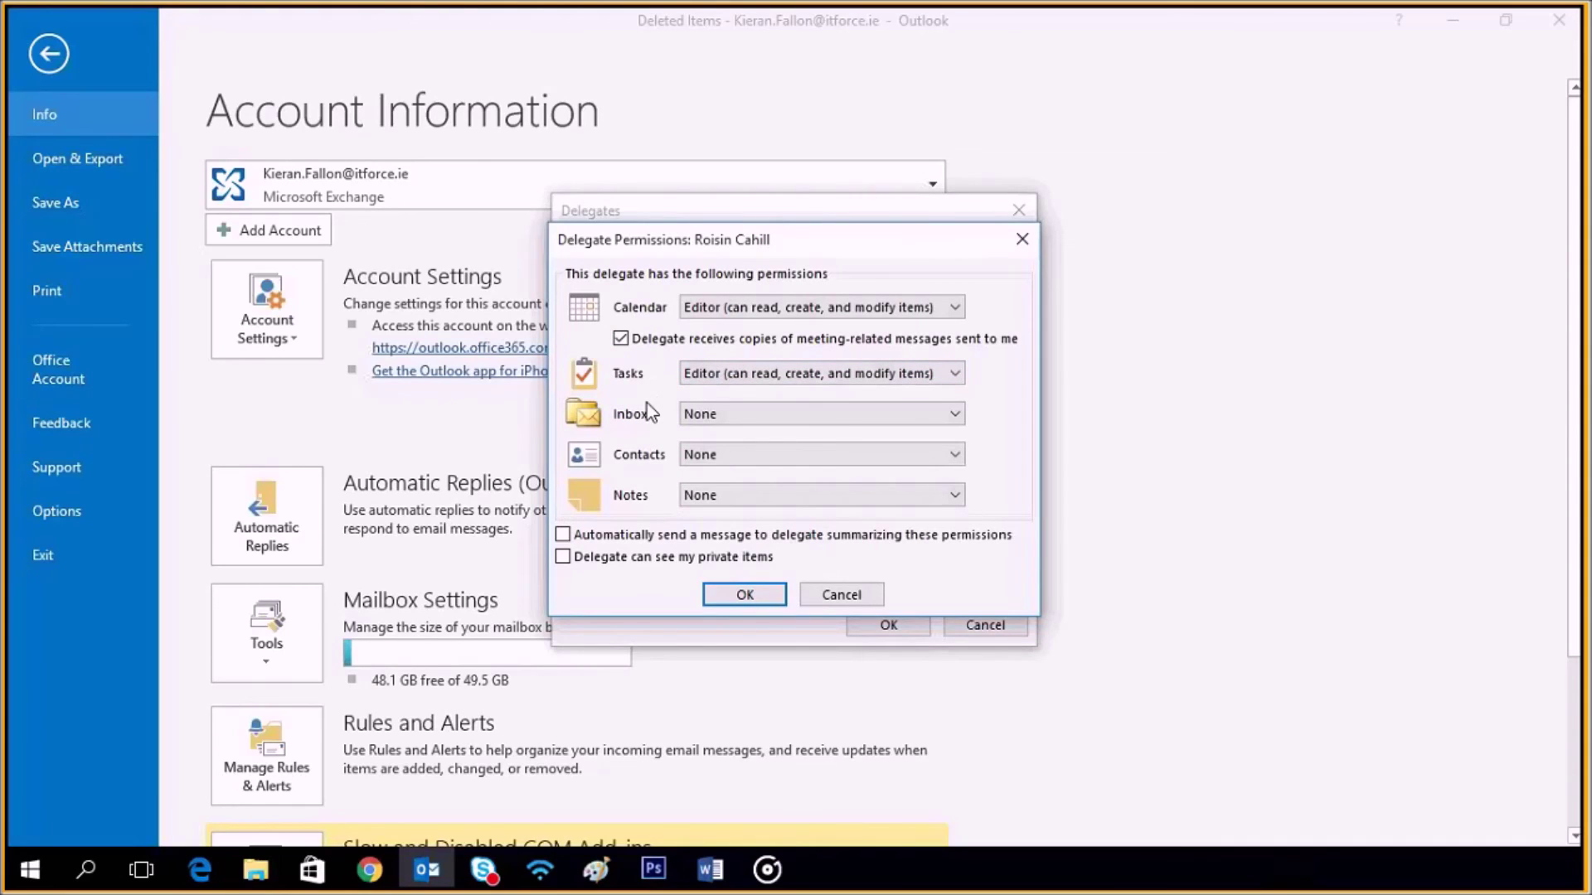
Cancel the Delegate Permissions and Delegates dialogs and return to the Deleted Items view.
left_click(840, 595)
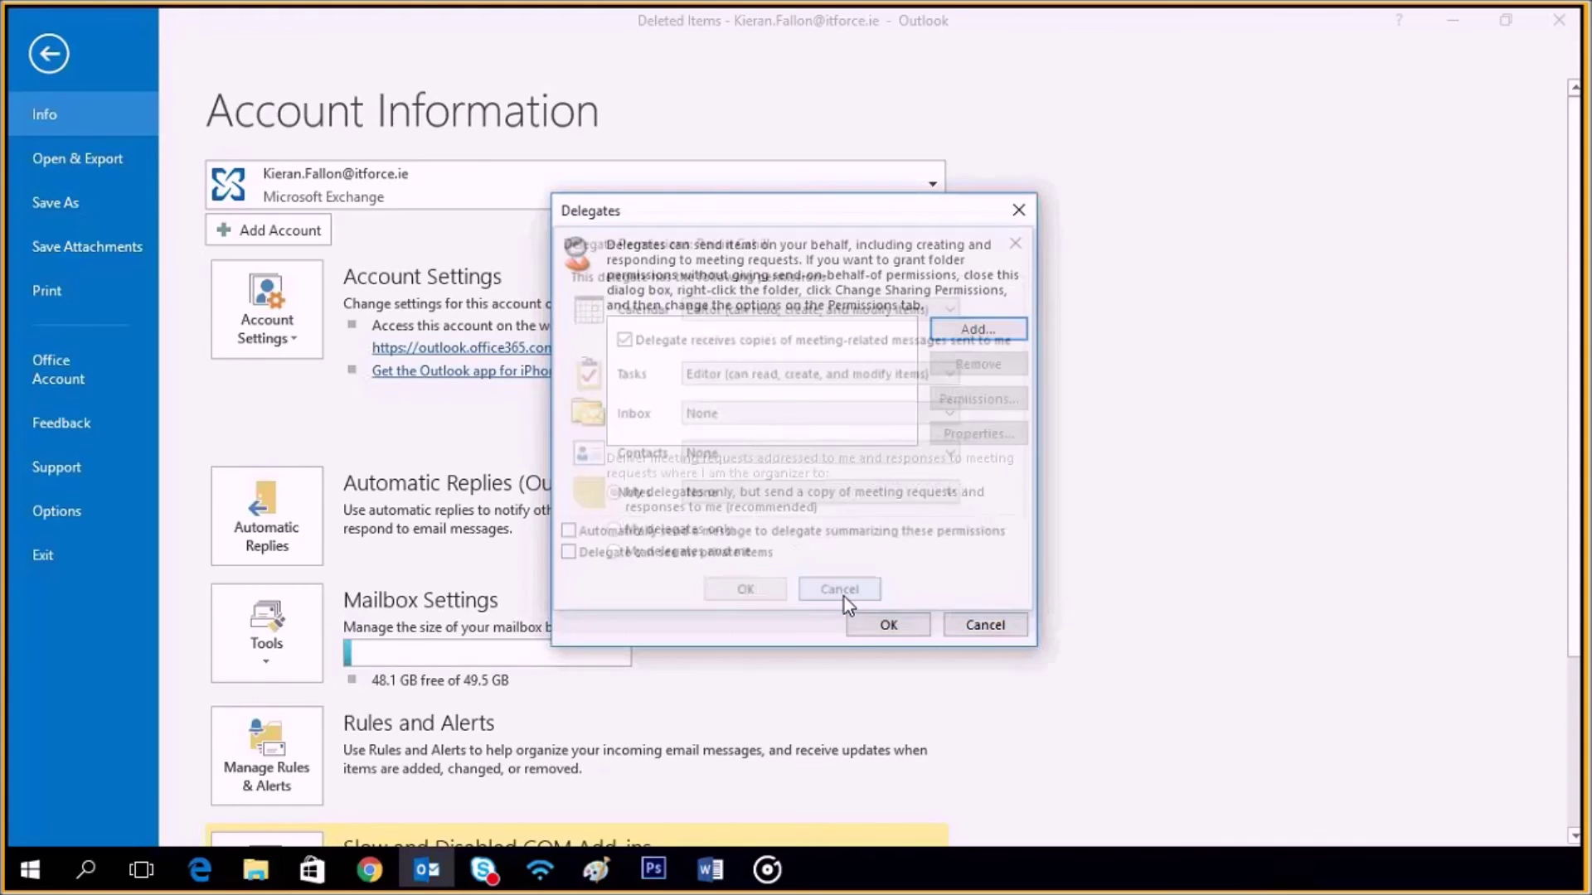
left_click(985, 624)
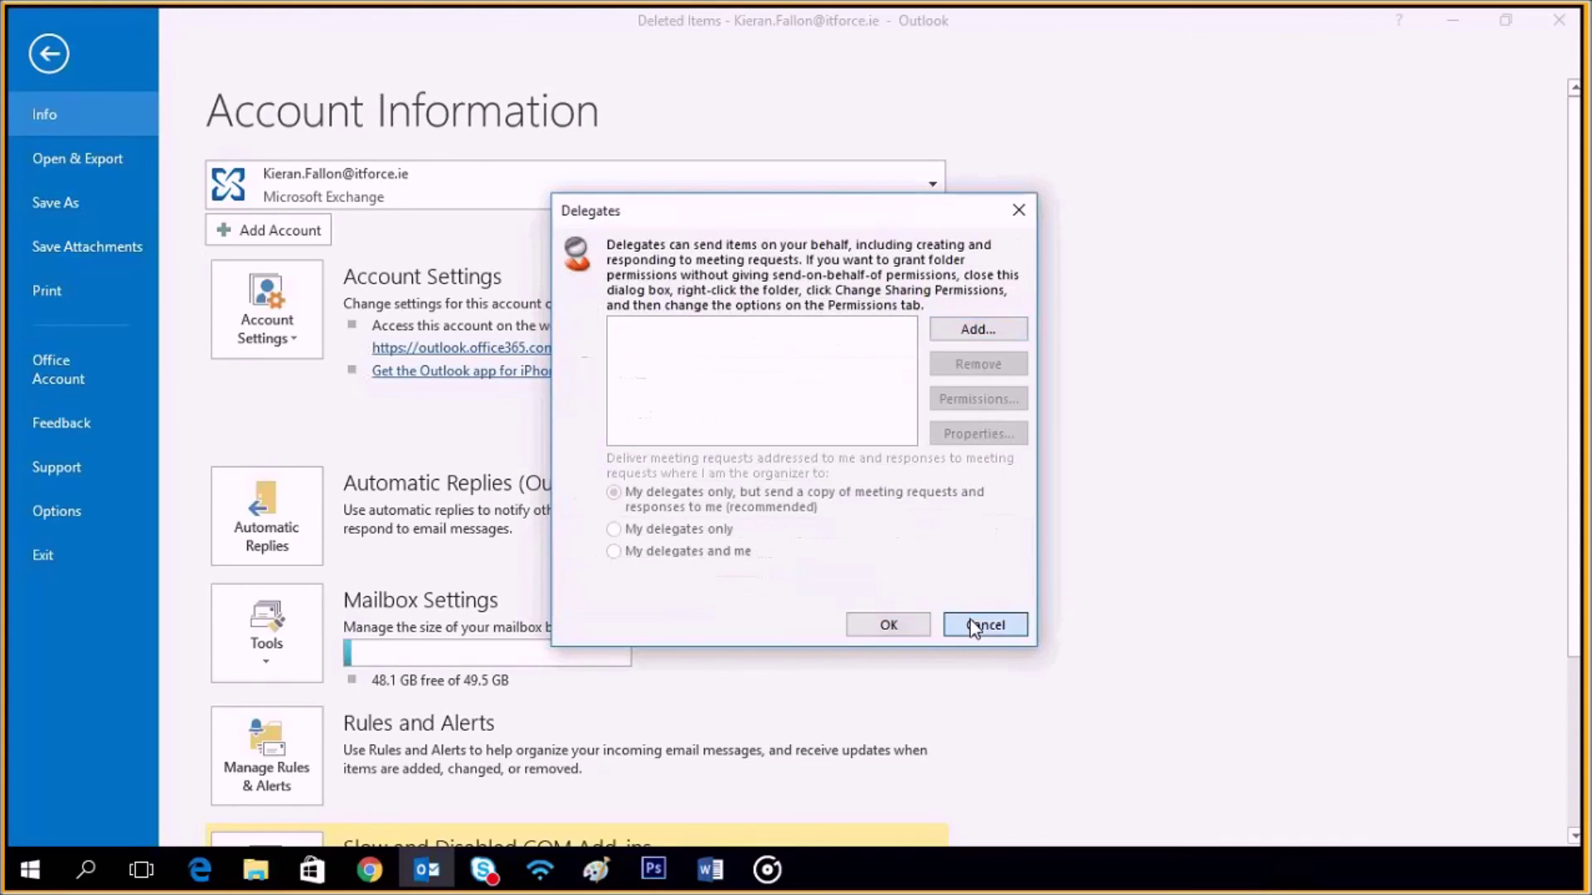
left_click(50, 53)
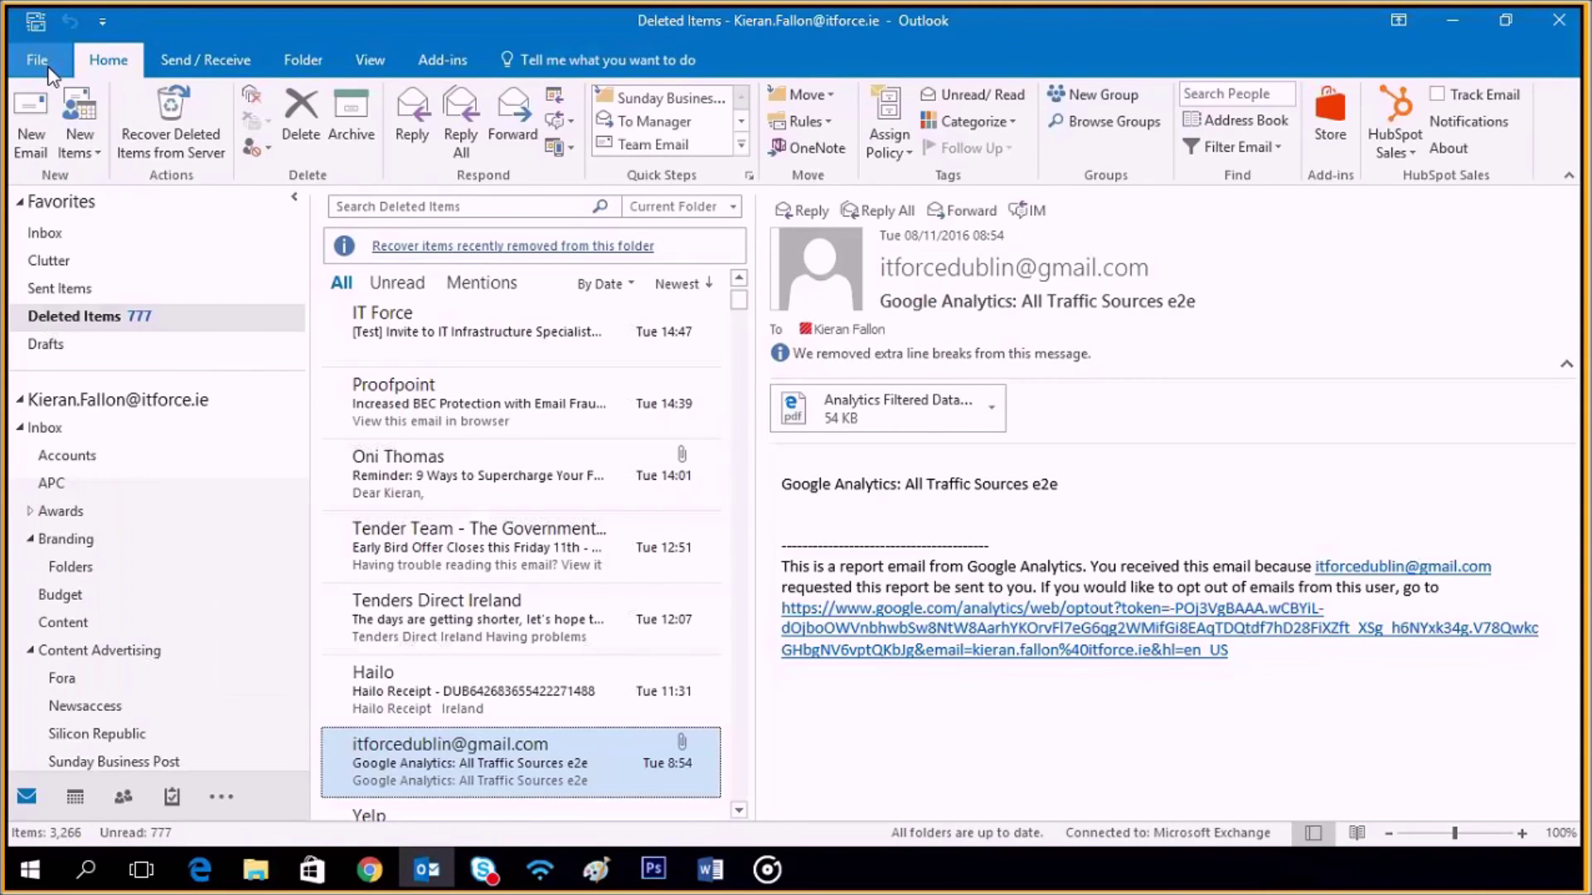
Create a new sticky note, enlarge it, and move it over the message list.
key("ctrl+shift+n")
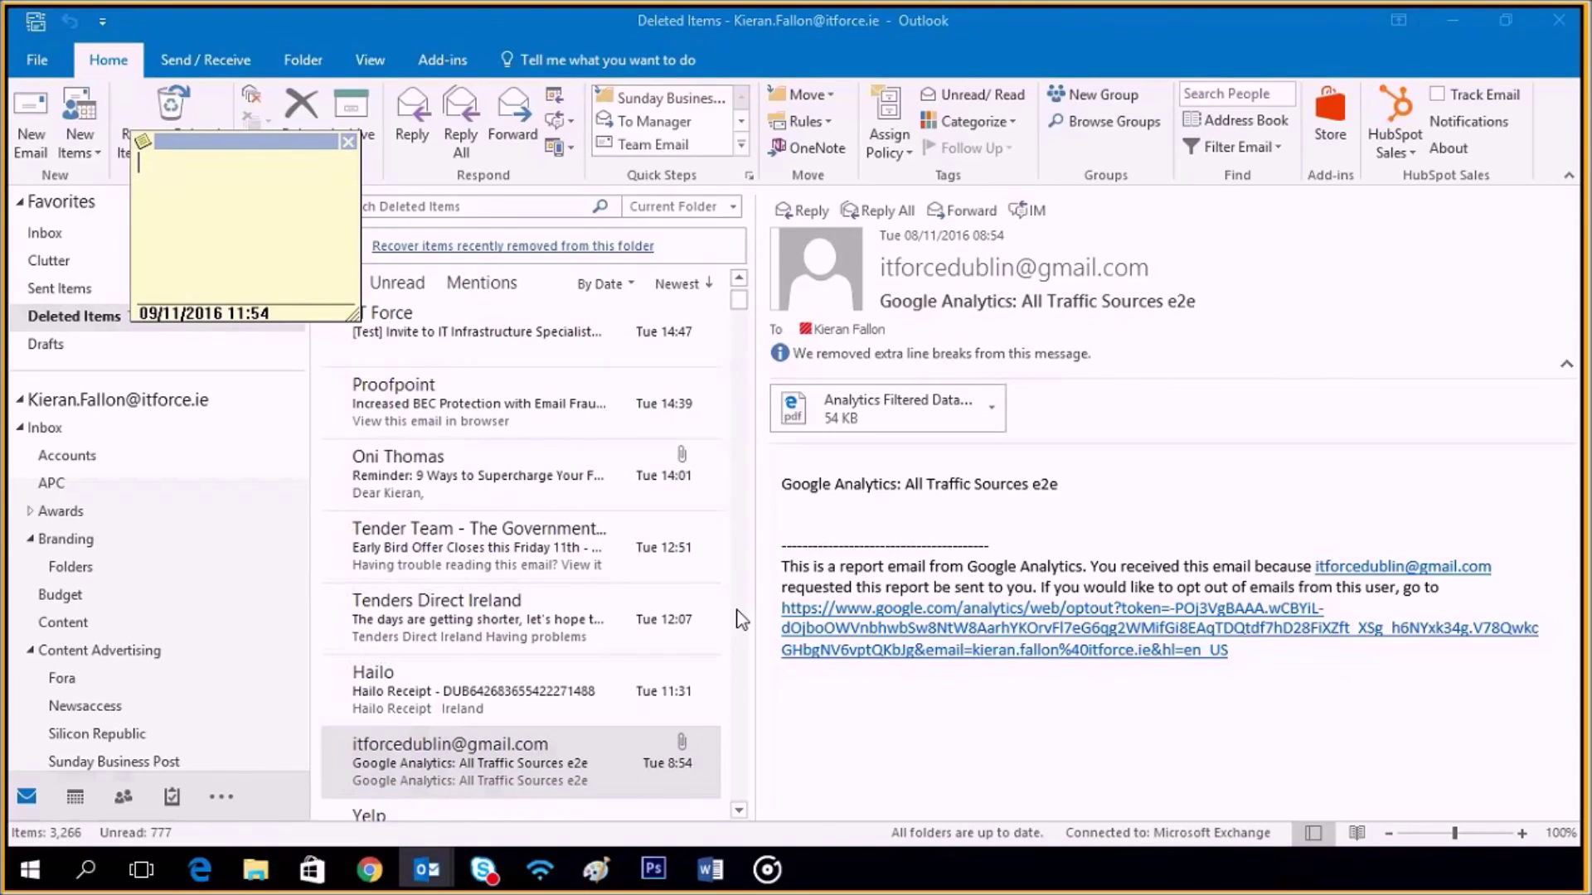
left_click_drag(259, 147, 612, 181)
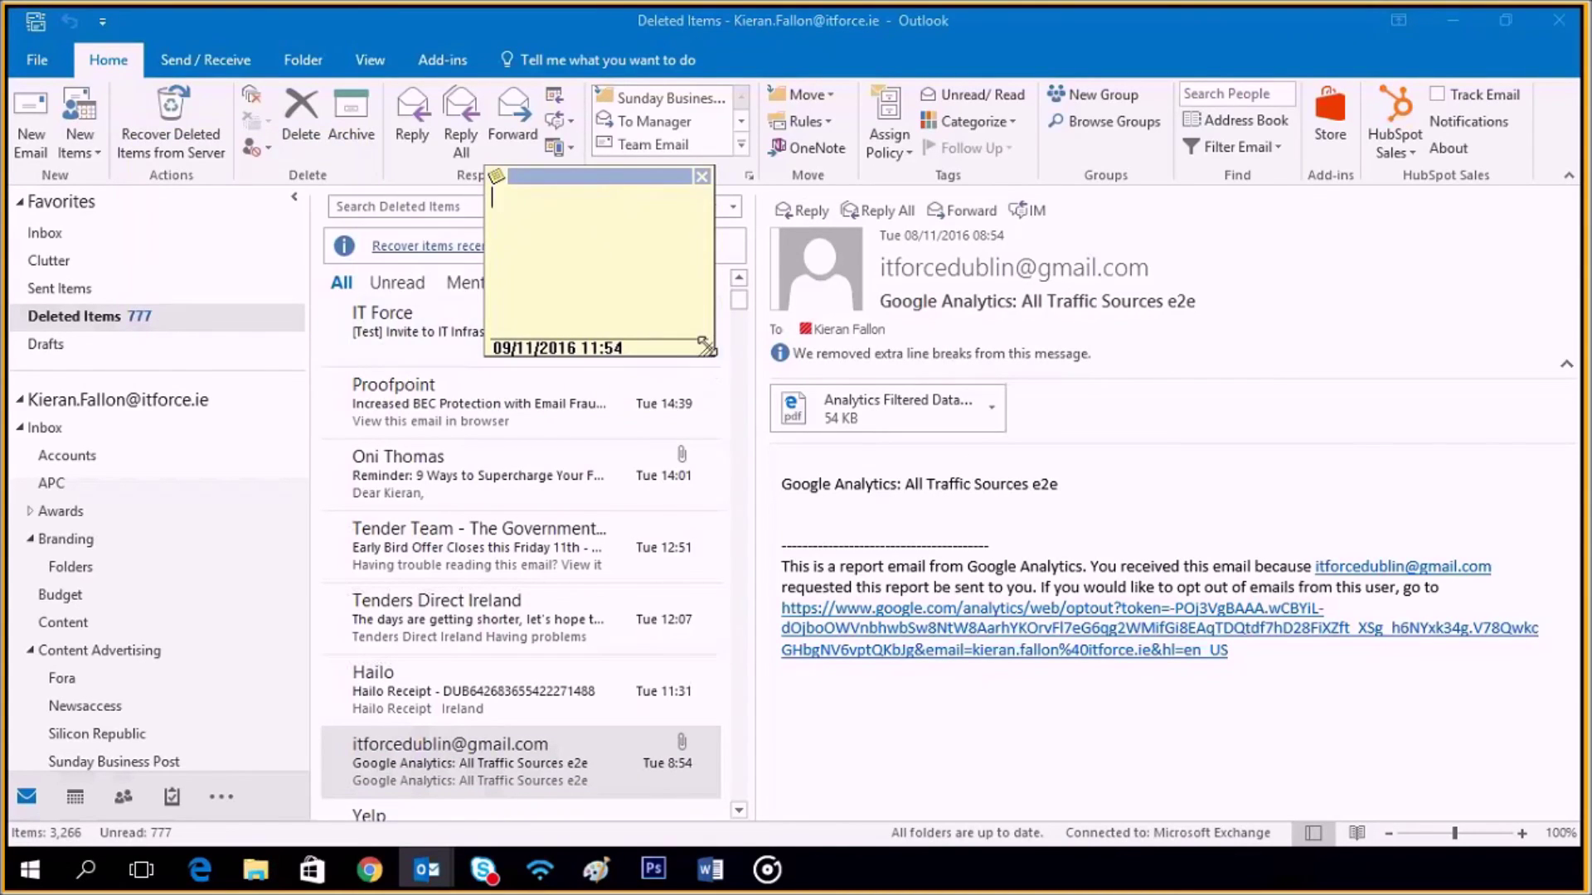
left_click_drag(710, 351, 908, 665)
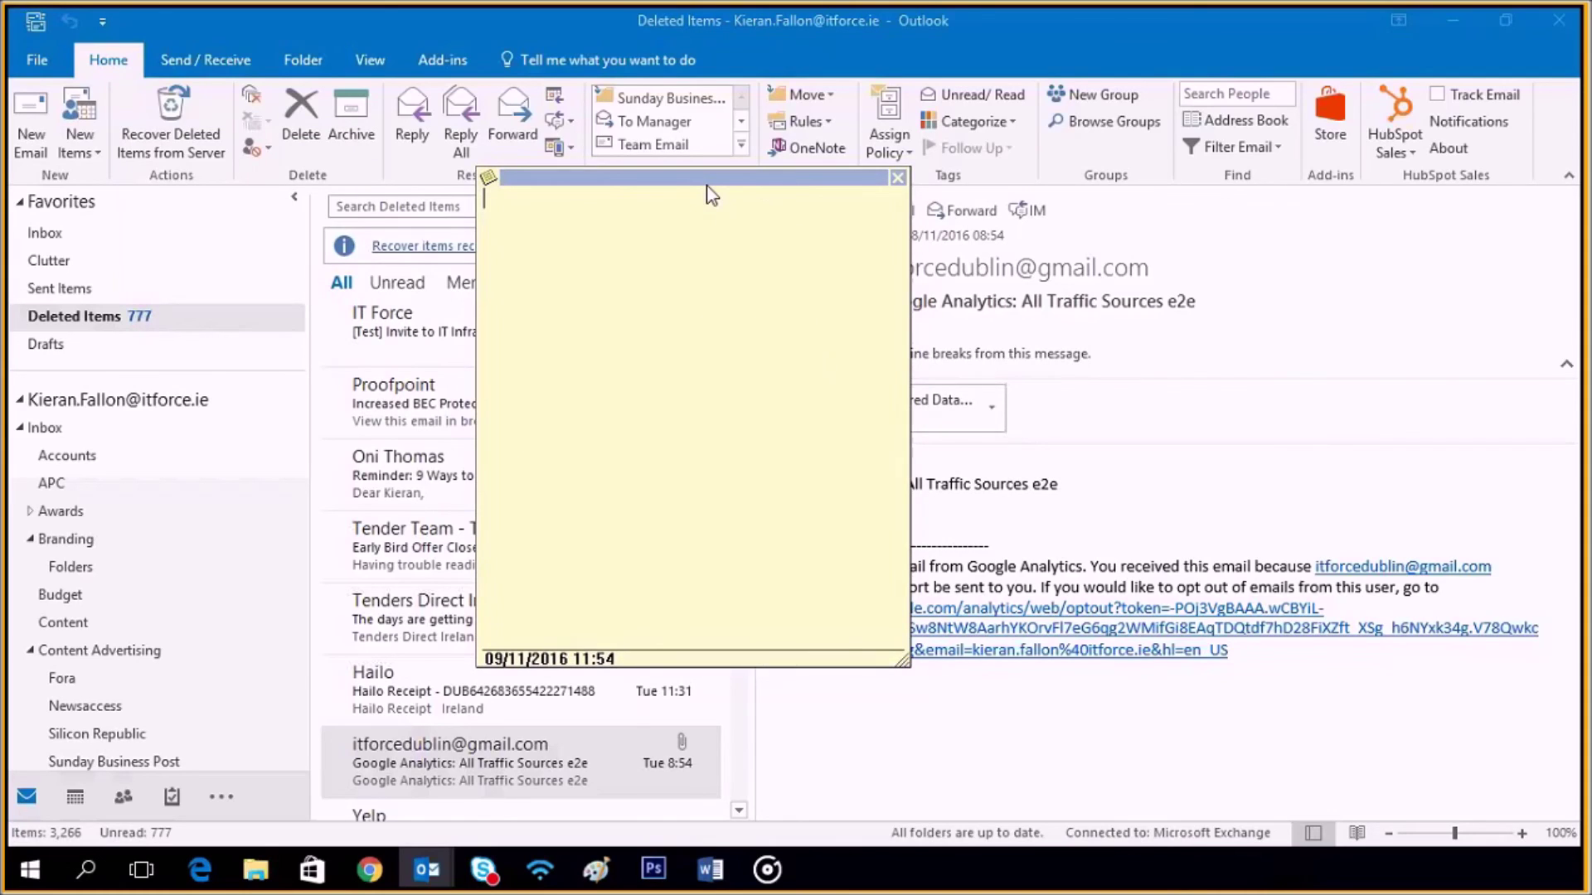
left_click_drag(708, 192, 478, 199)
type("Rin")
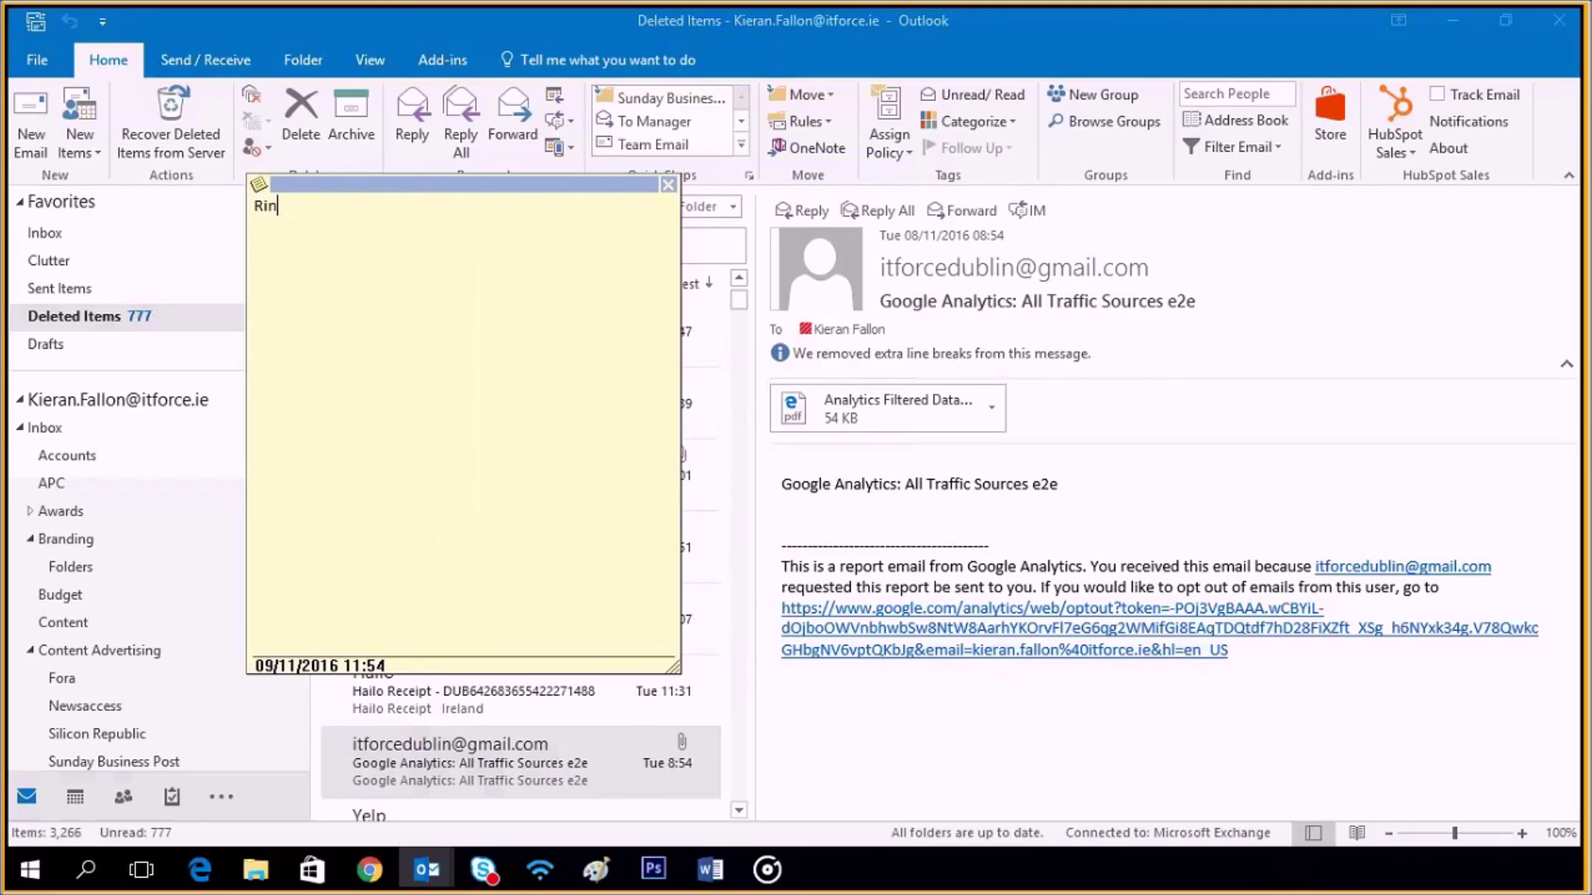
type("g mike")
Tag the 'Ring mike' note with the orange category and save and close it.
left_click(259, 187)
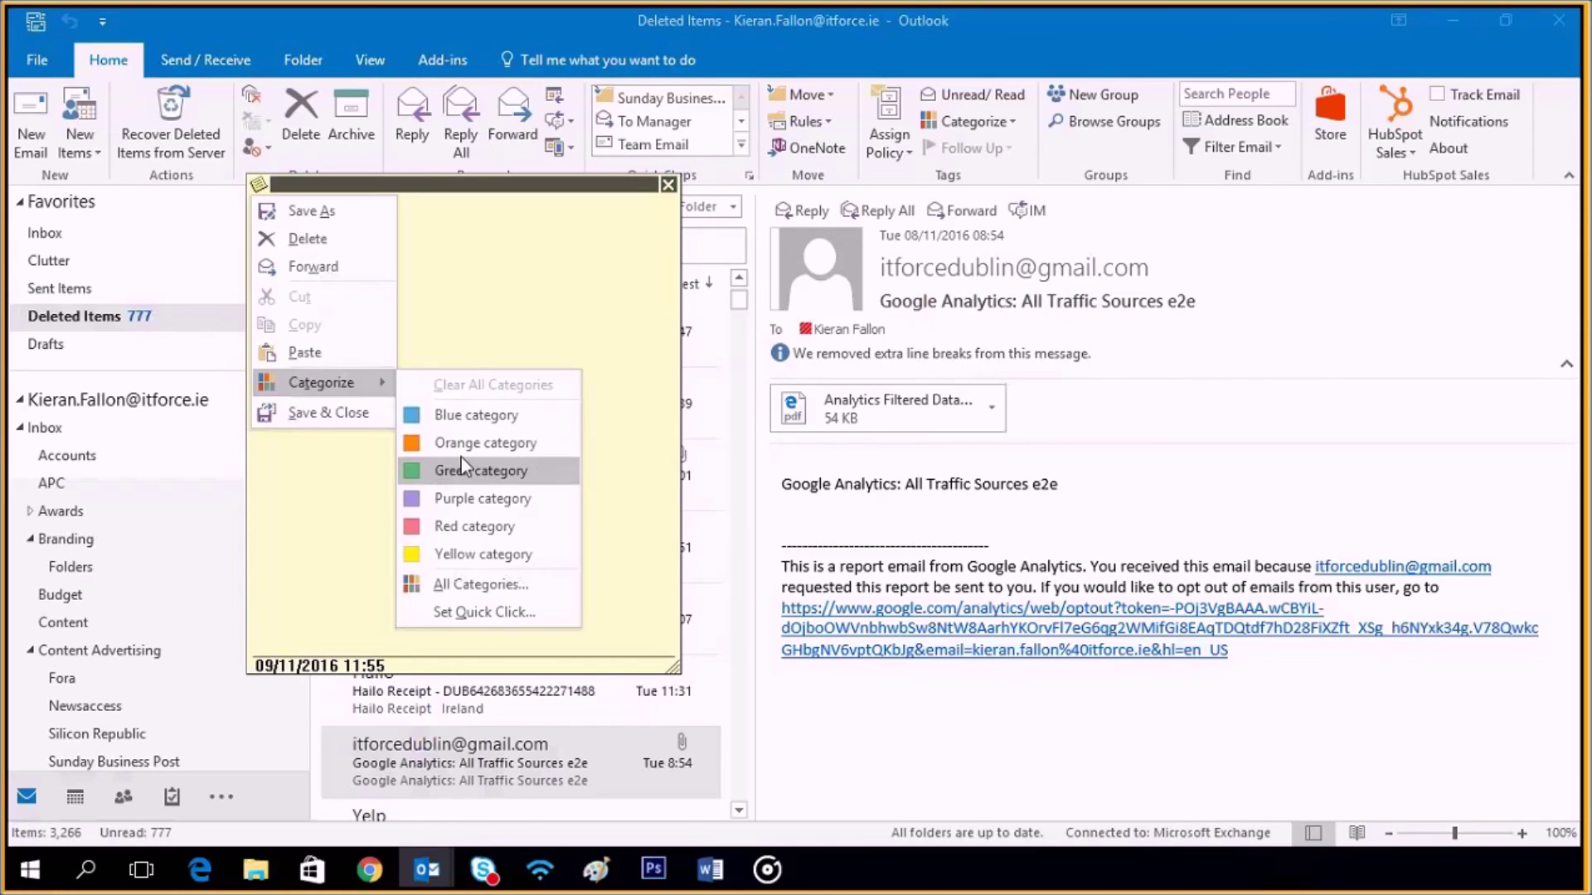
left_click(479, 458)
left_click(256, 190)
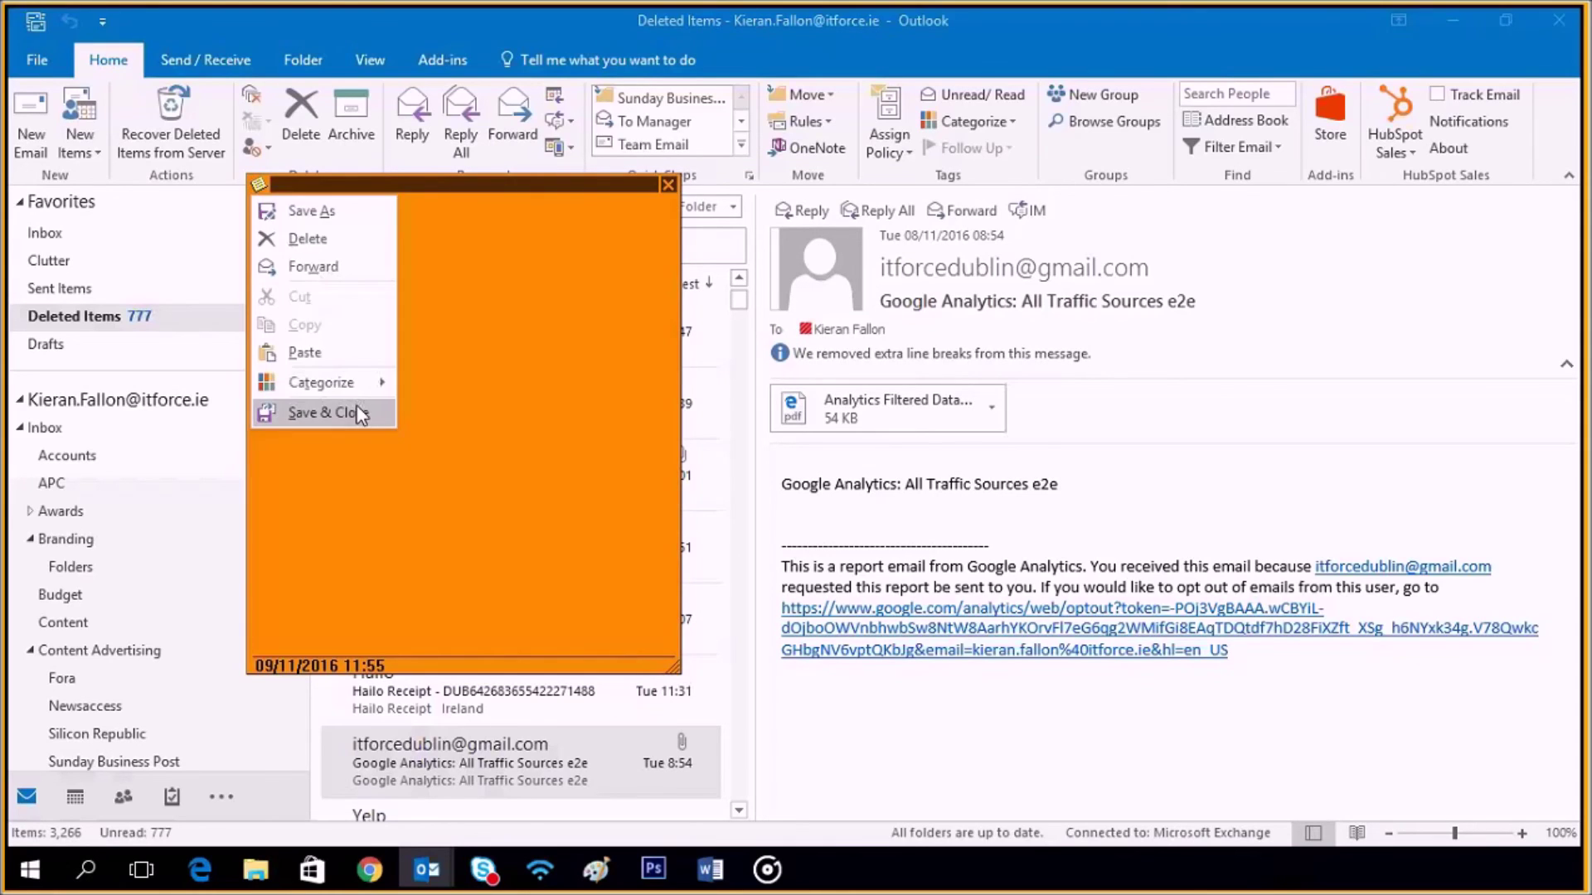
left_click(326, 411)
Switch to Notes and delete the unwanted note.
left_click(223, 799)
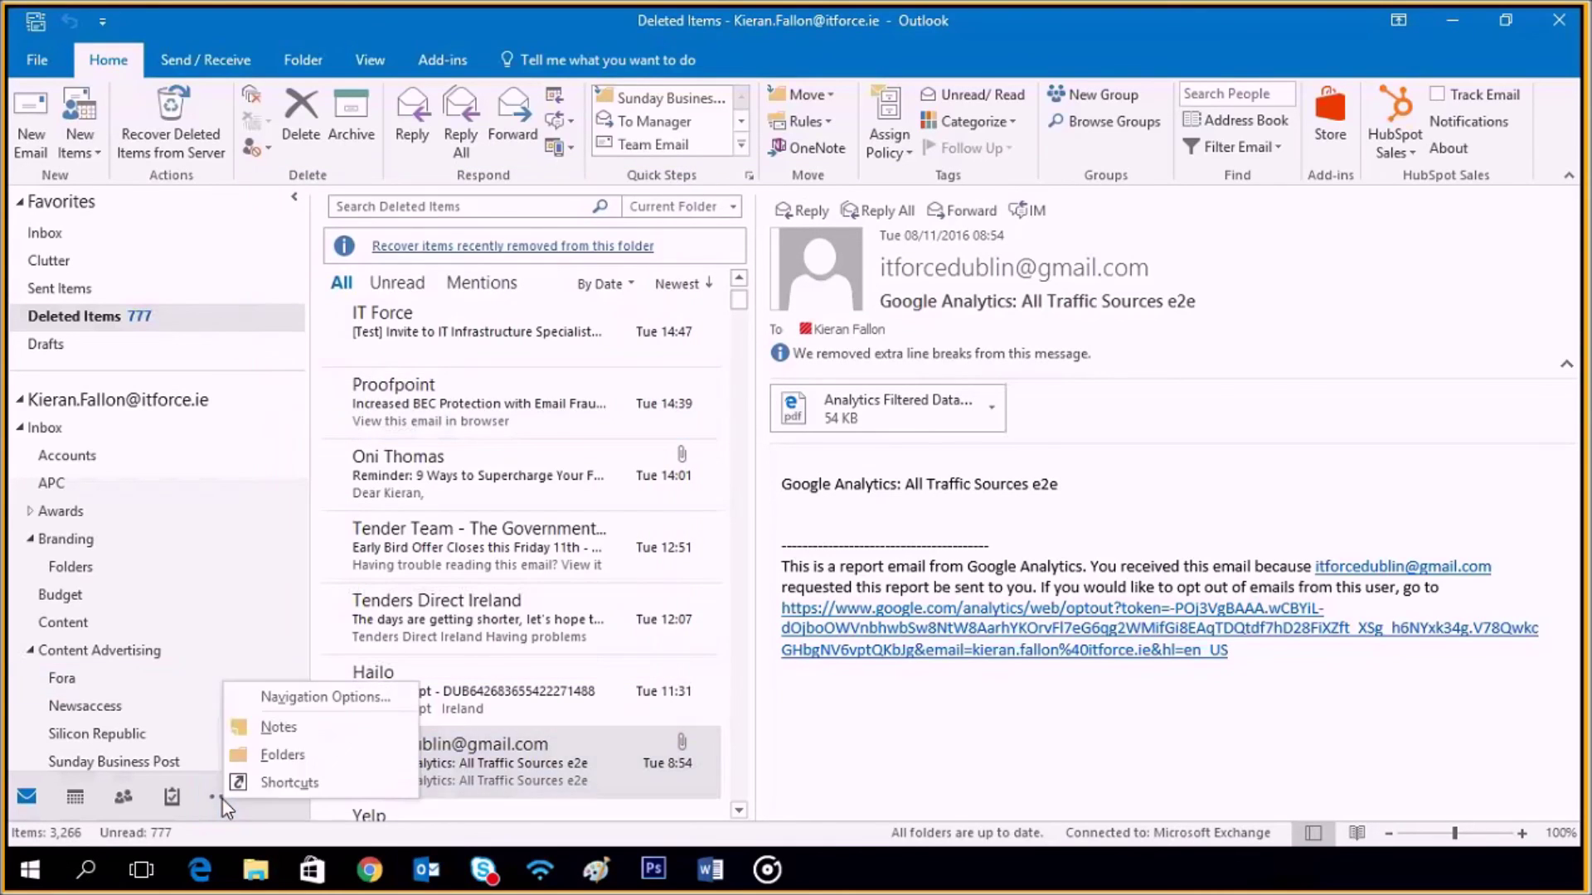
left_click(296, 726)
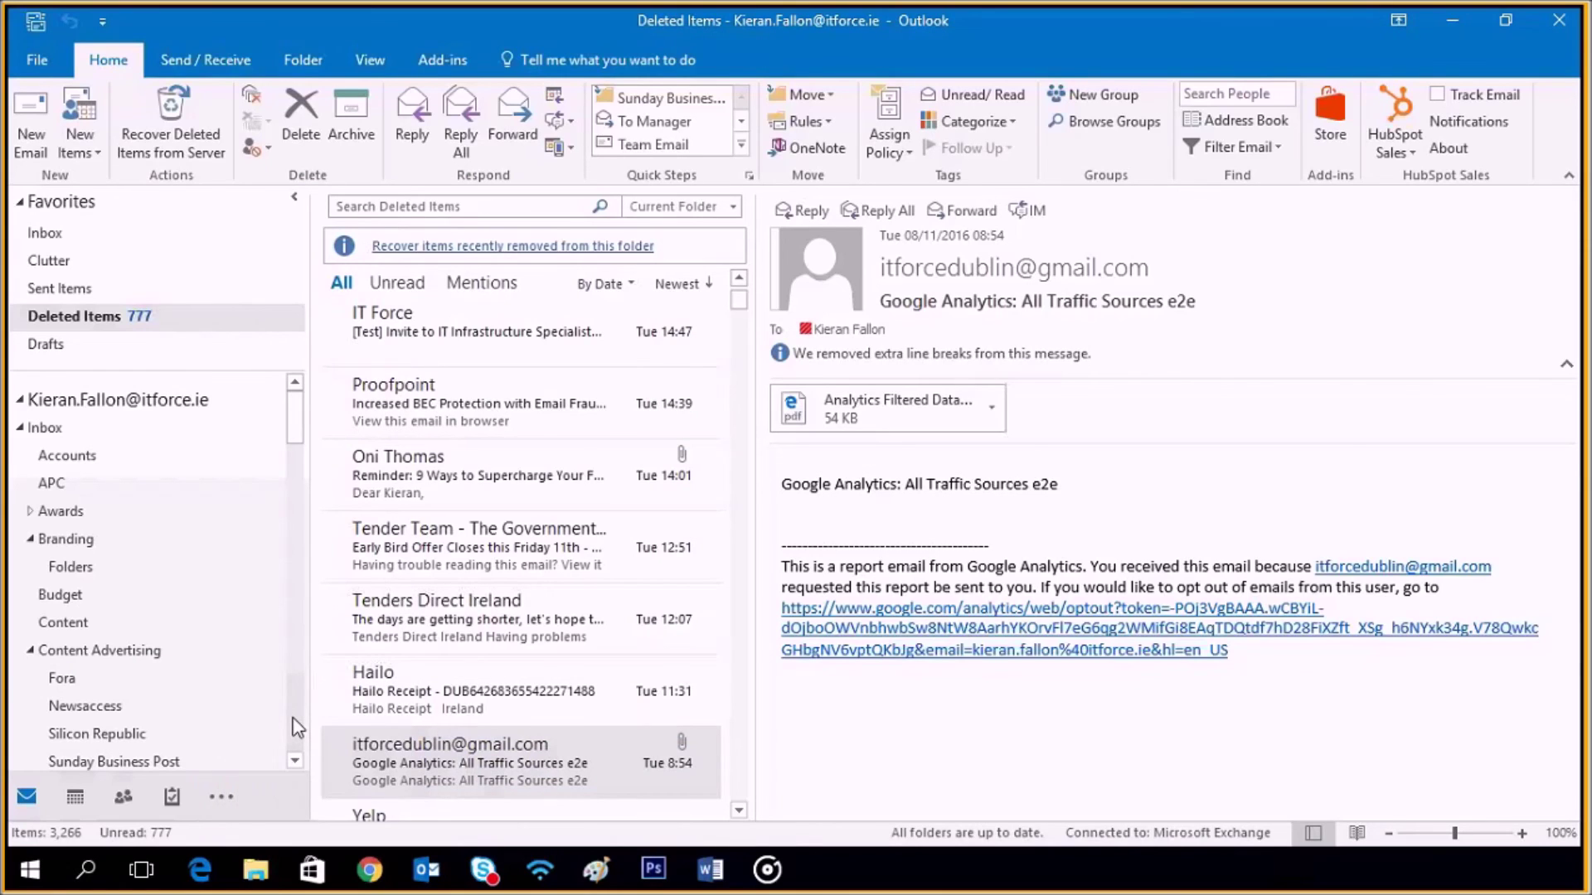
left_click(139, 119)
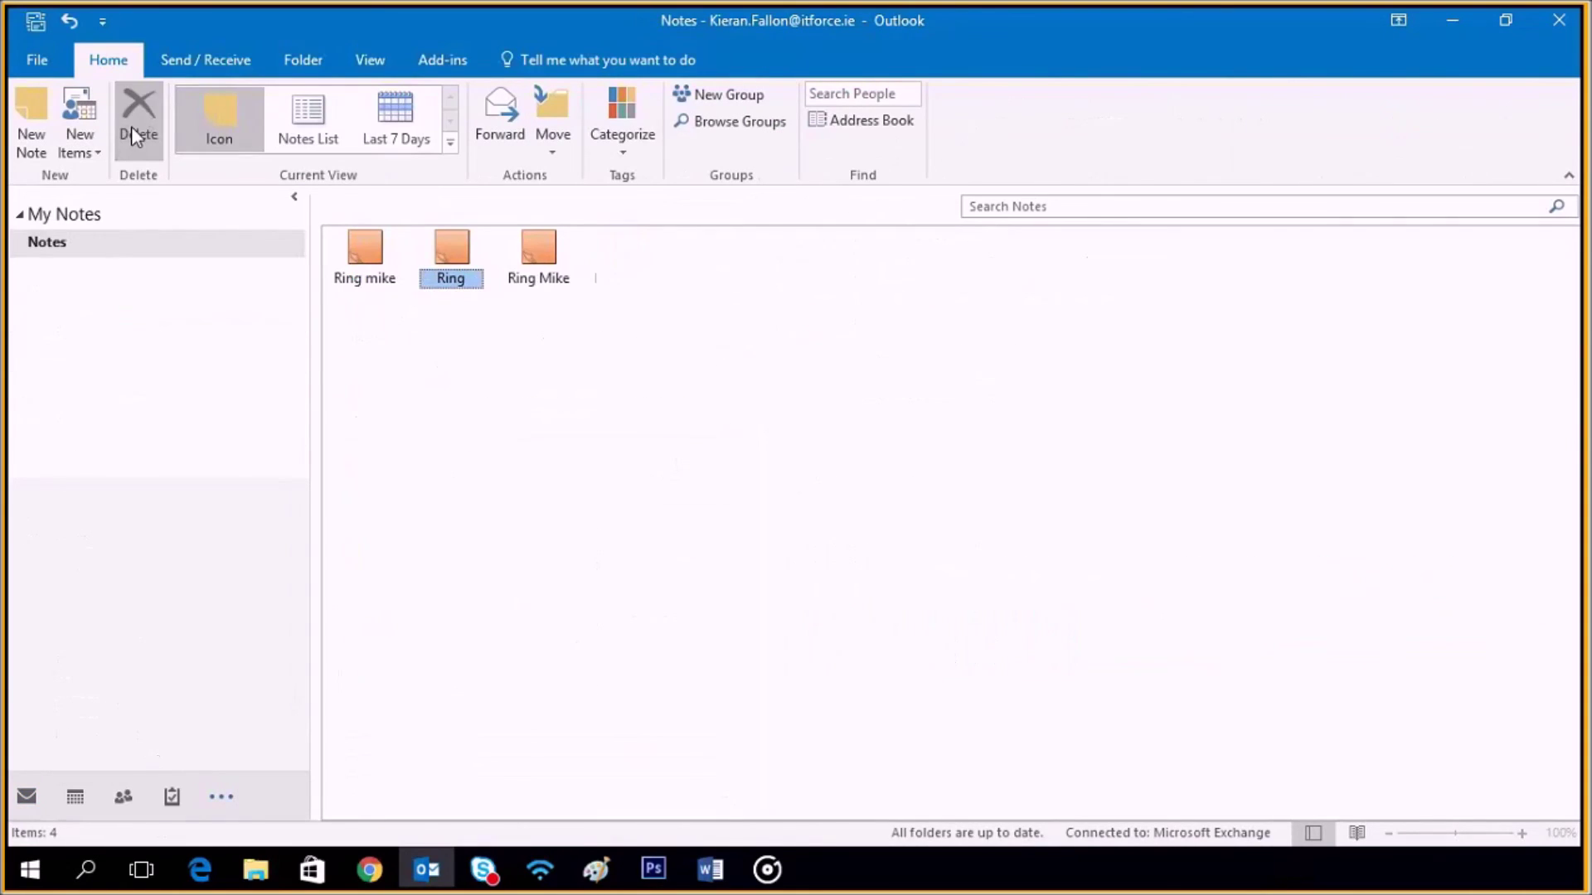
Search the notes to list the three orange Ring notes, then return to Mail.
left_click(365, 261)
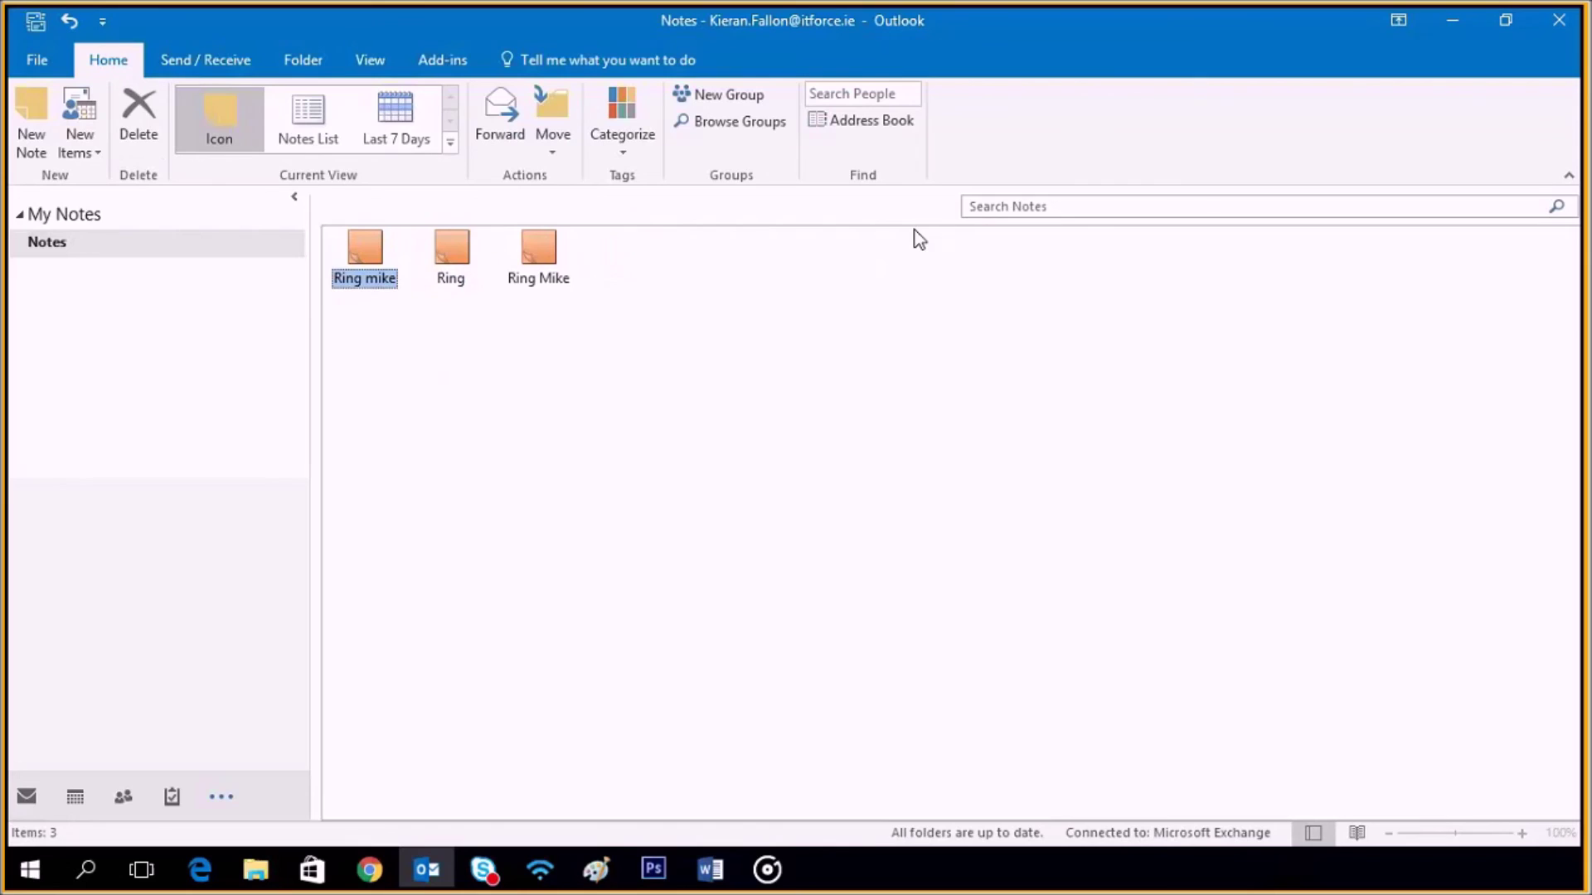
left_click(985, 208)
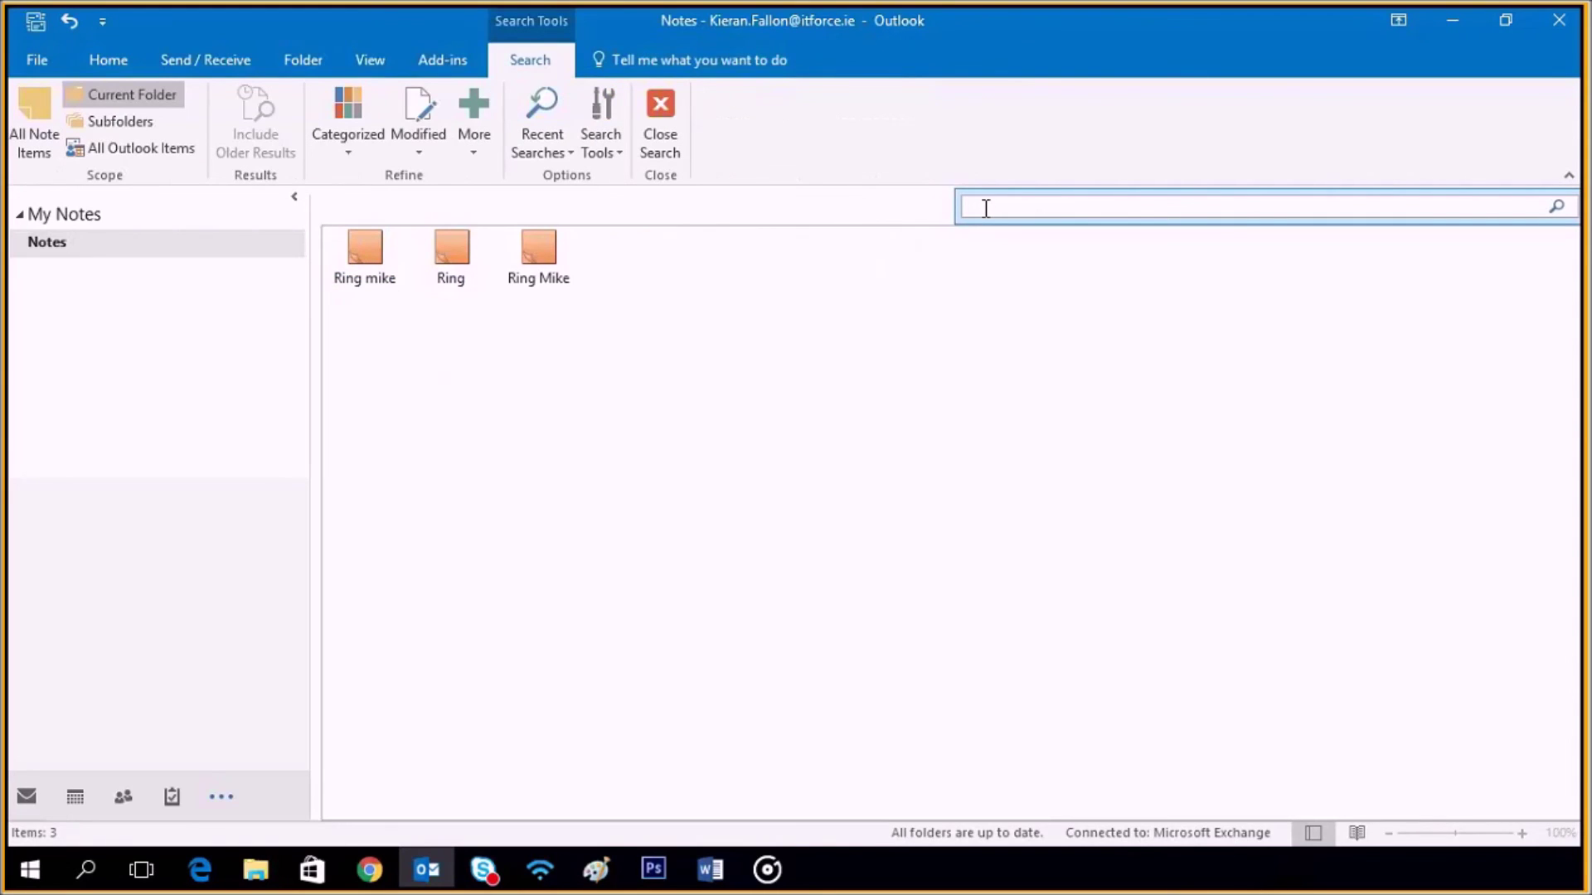
type("r")
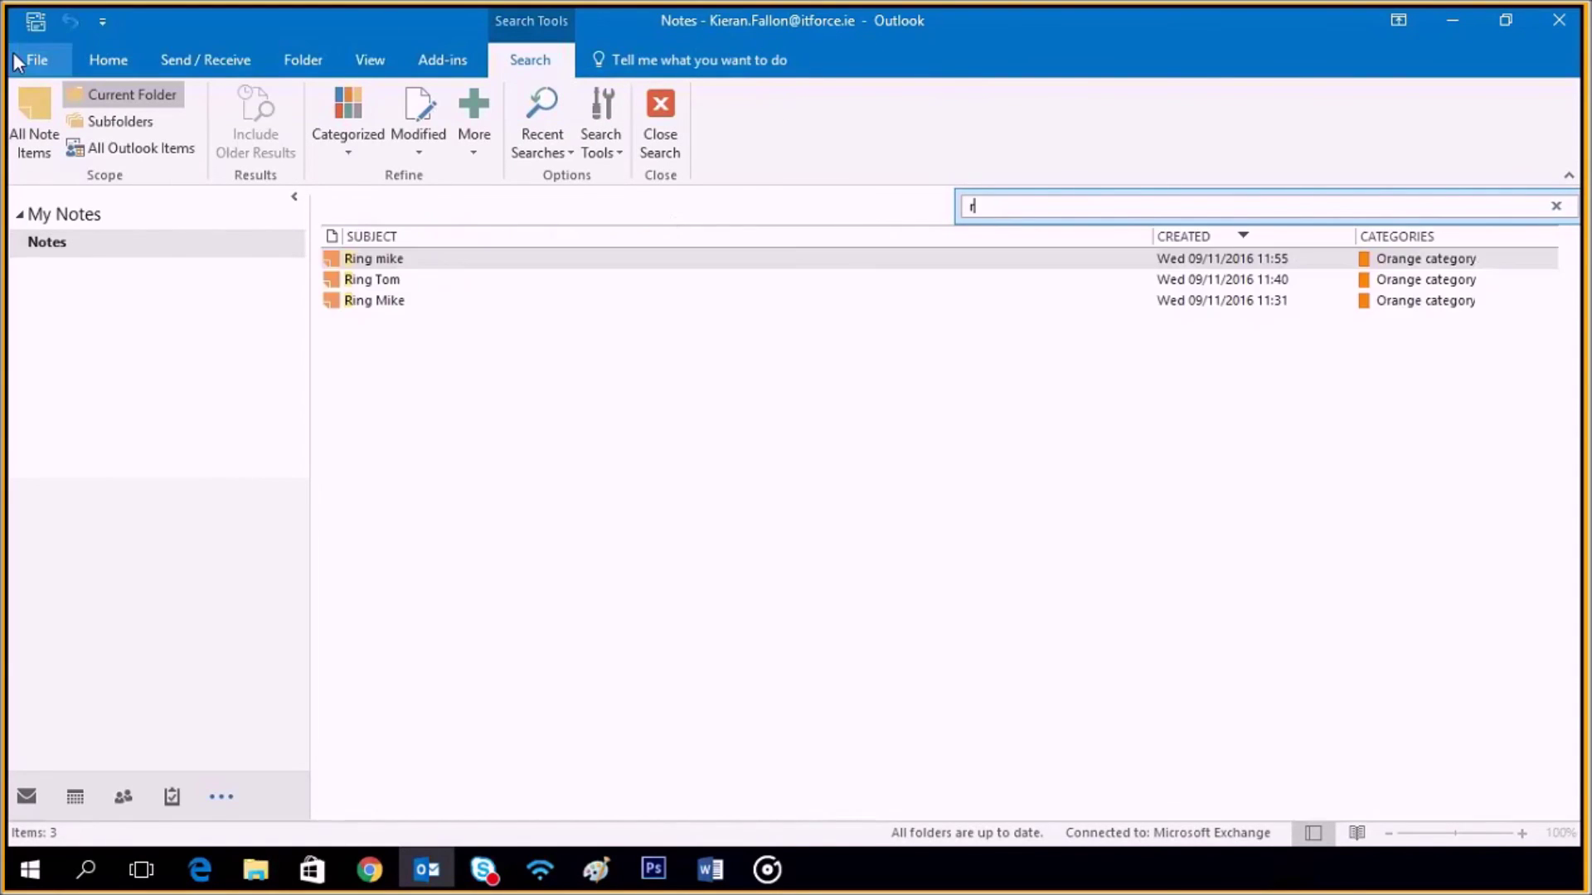
left_click(107, 60)
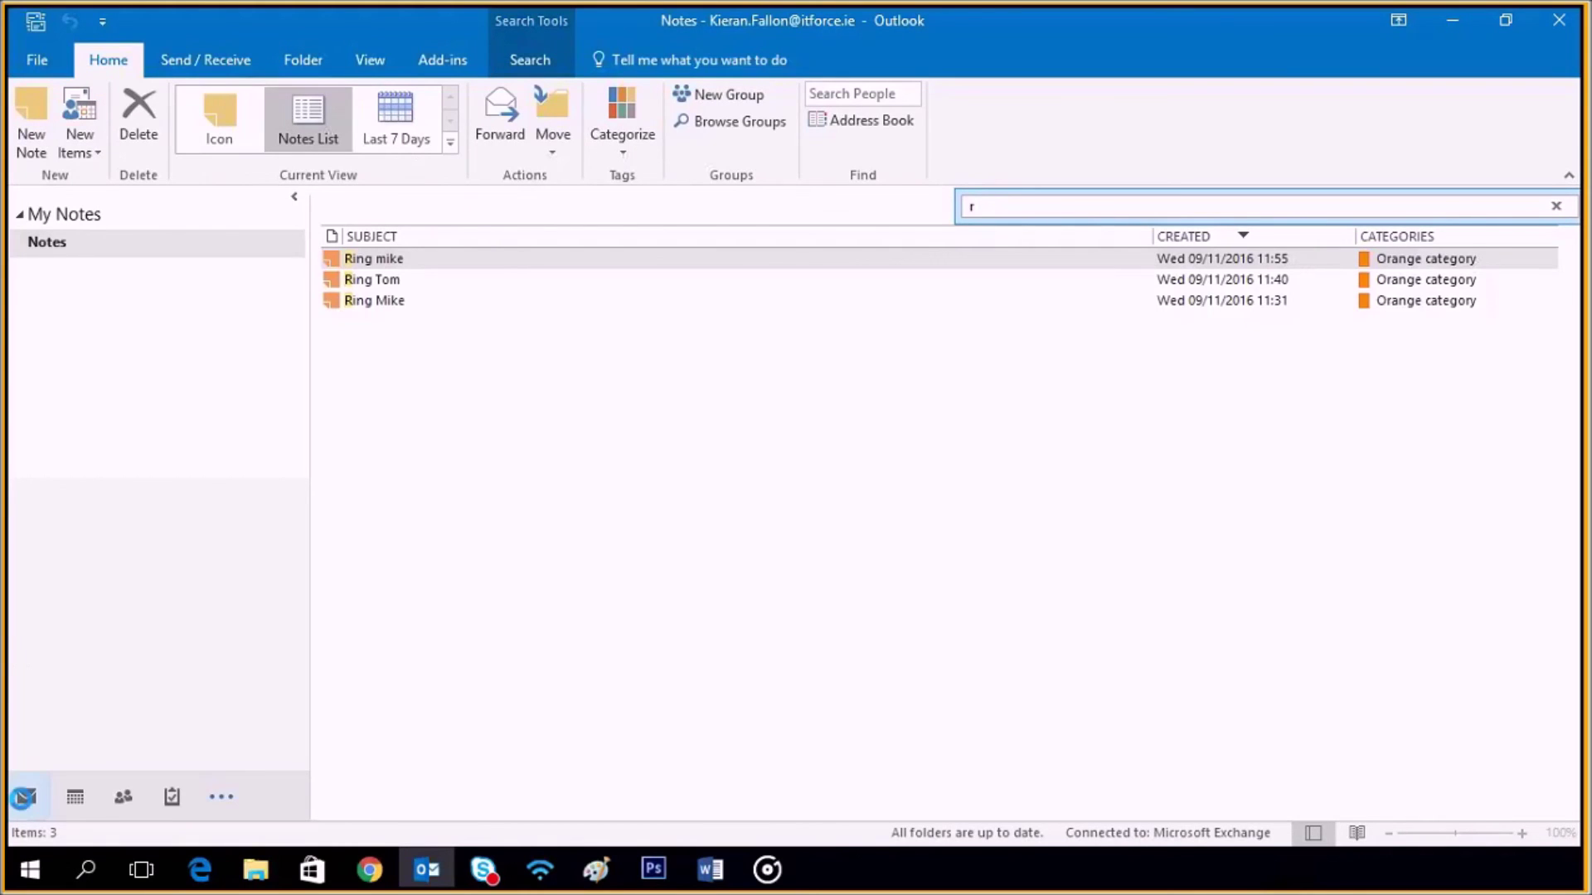
left_click(25, 797)
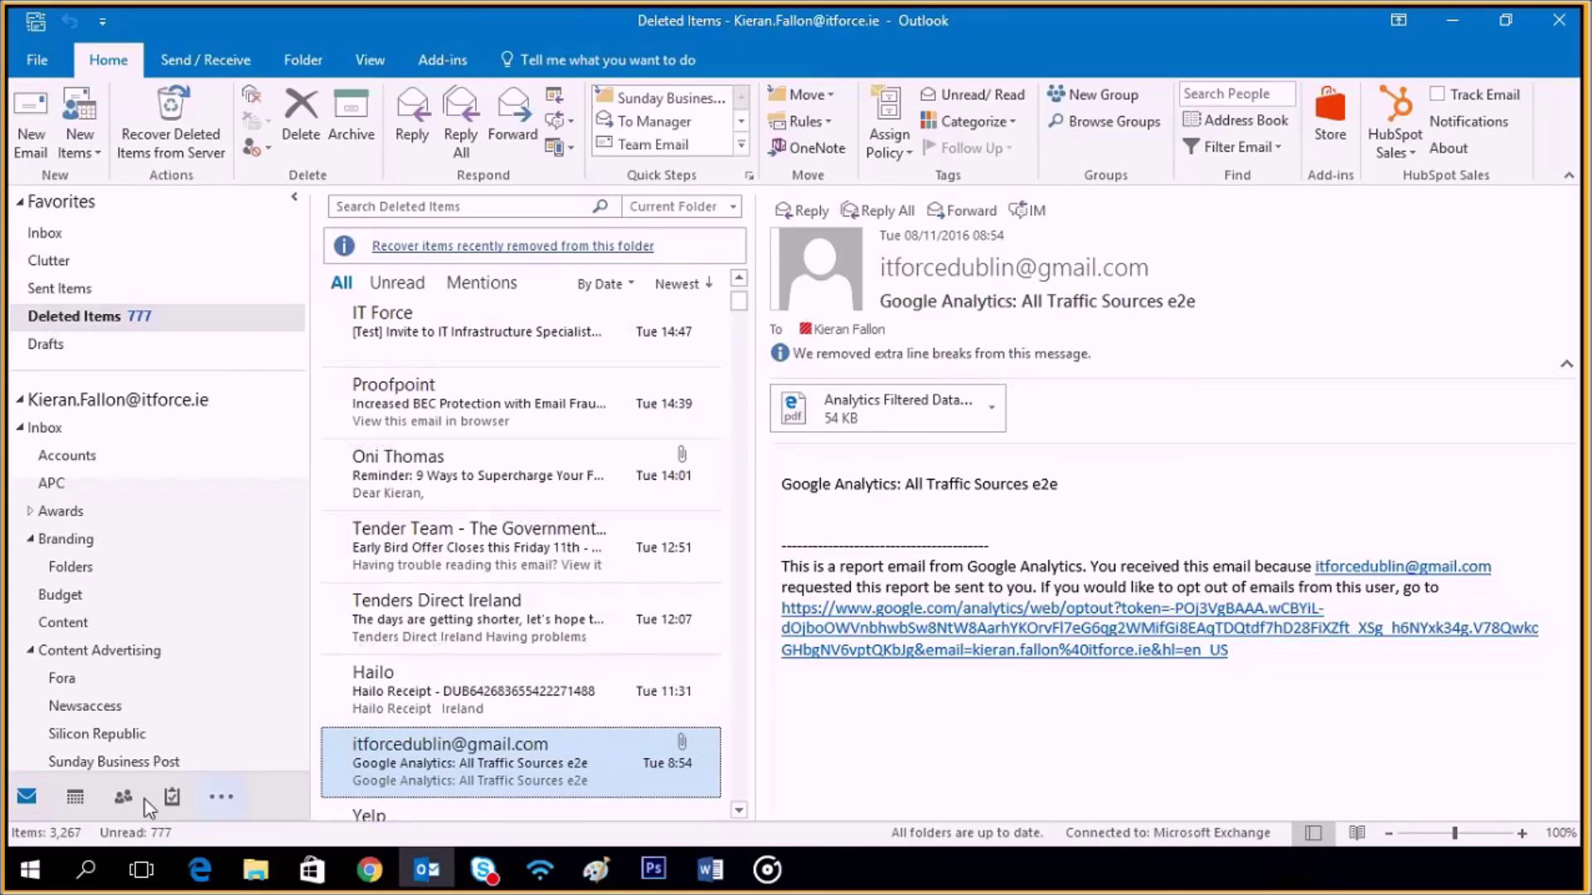
Tick Ireland in Calendar Options' holiday locations and close both dialogs.
right_click(78, 797)
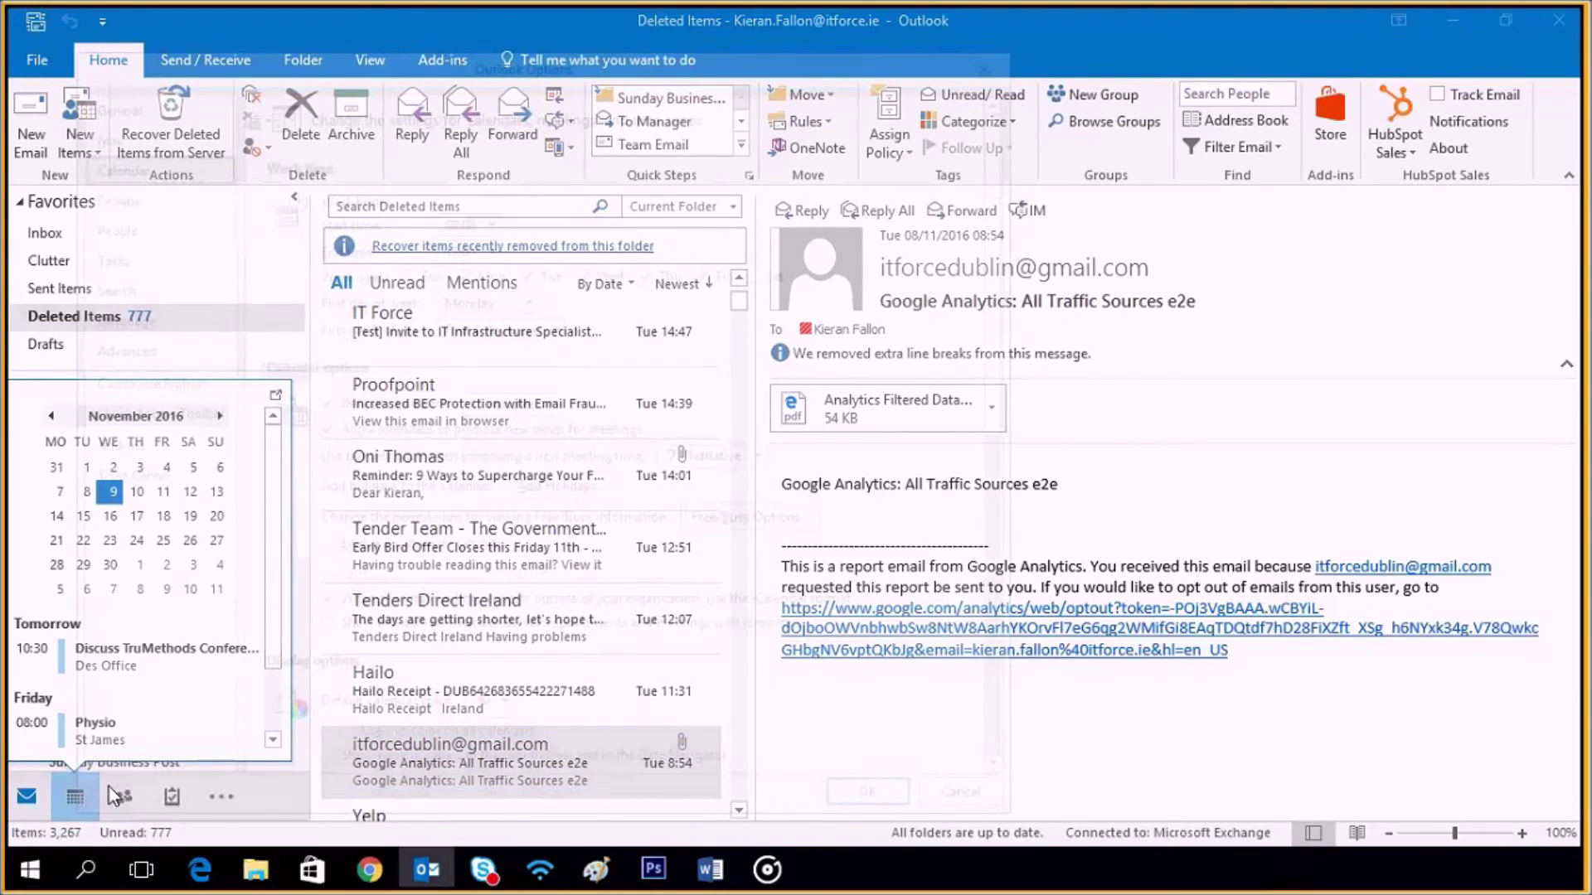
left_click(150, 747)
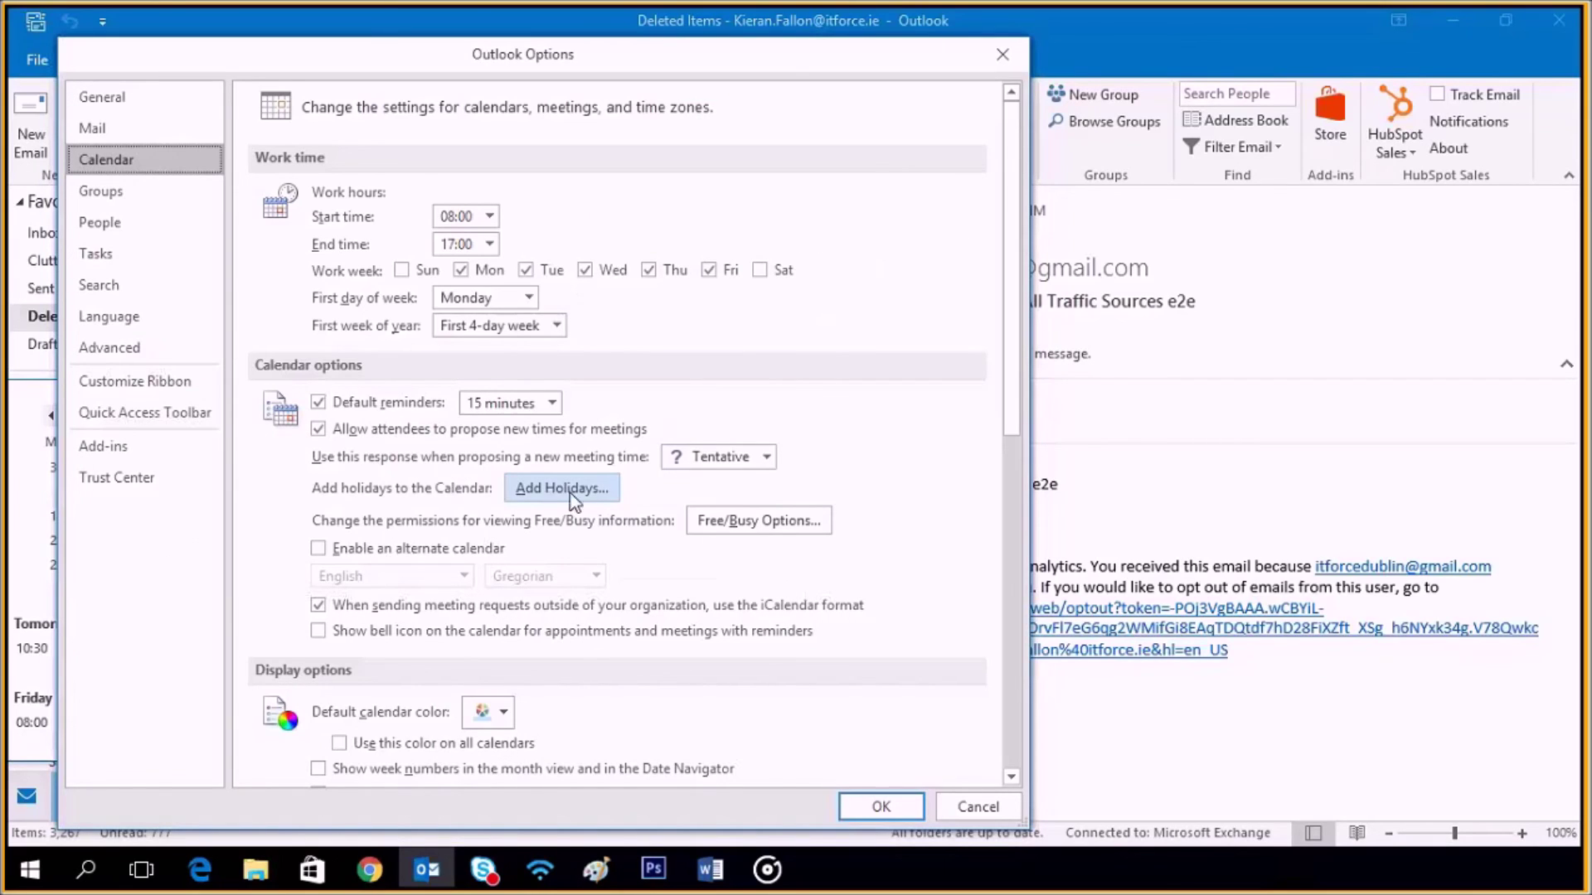
left_click(550, 494)
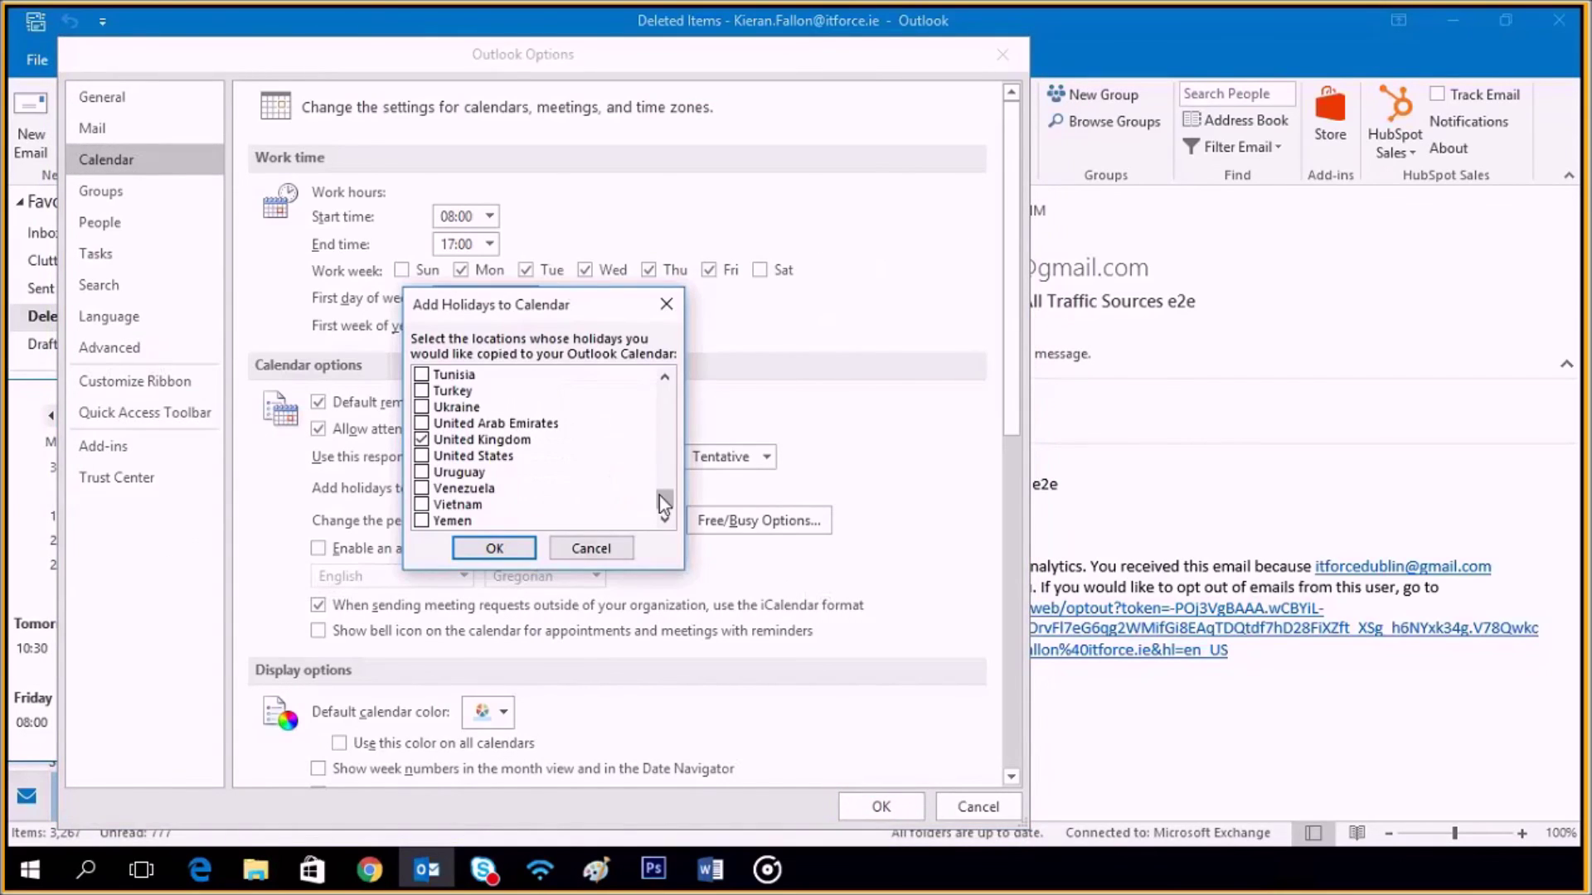
left_click_drag(665, 503, 668, 439)
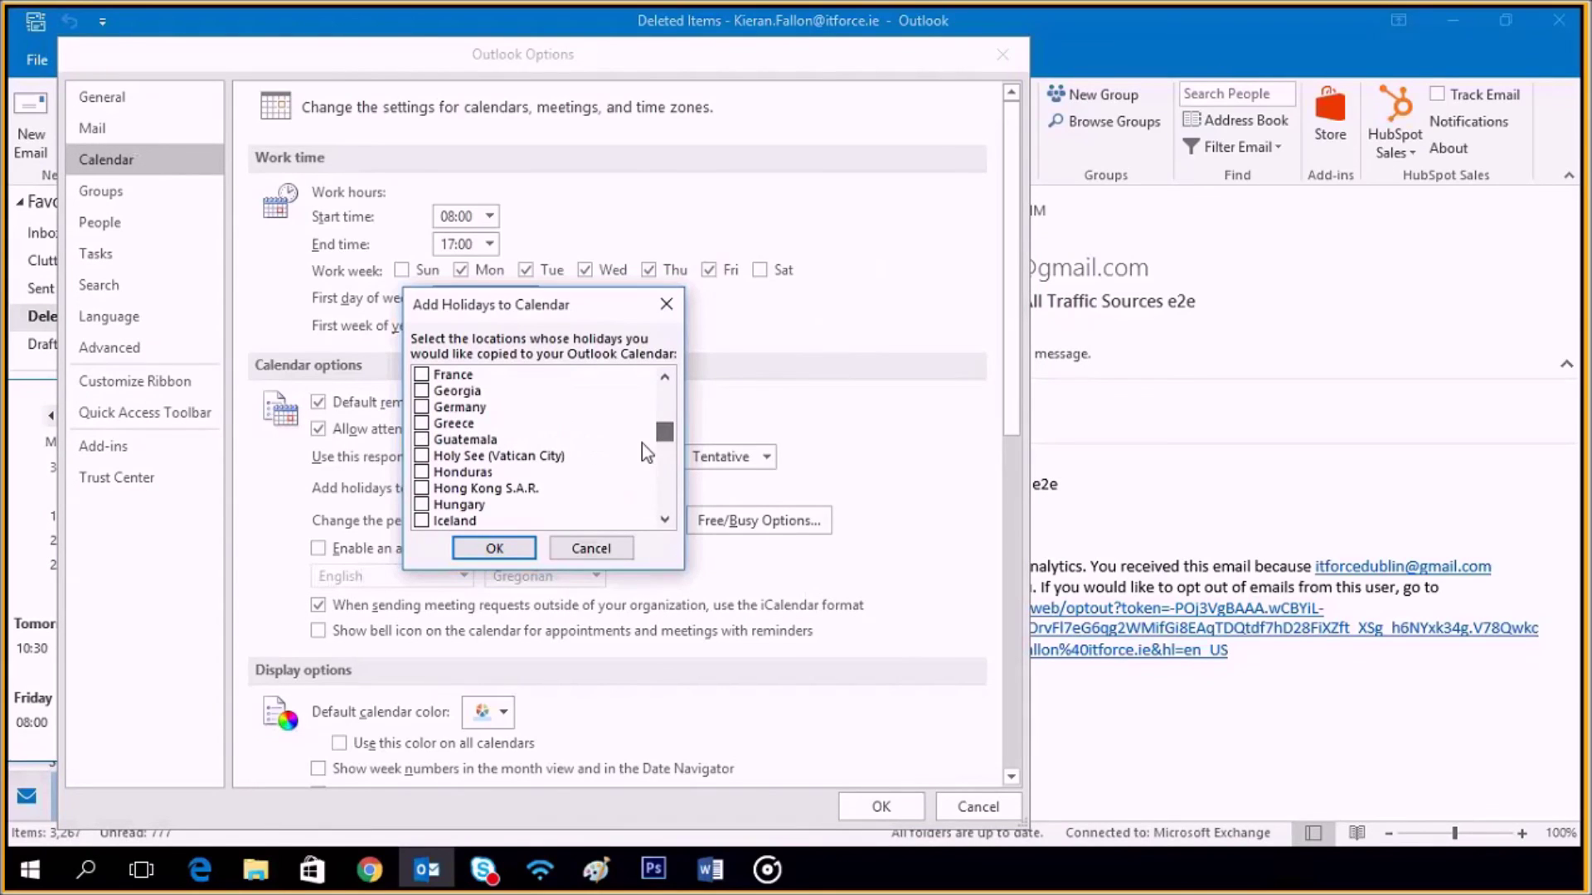
left_click(665, 519)
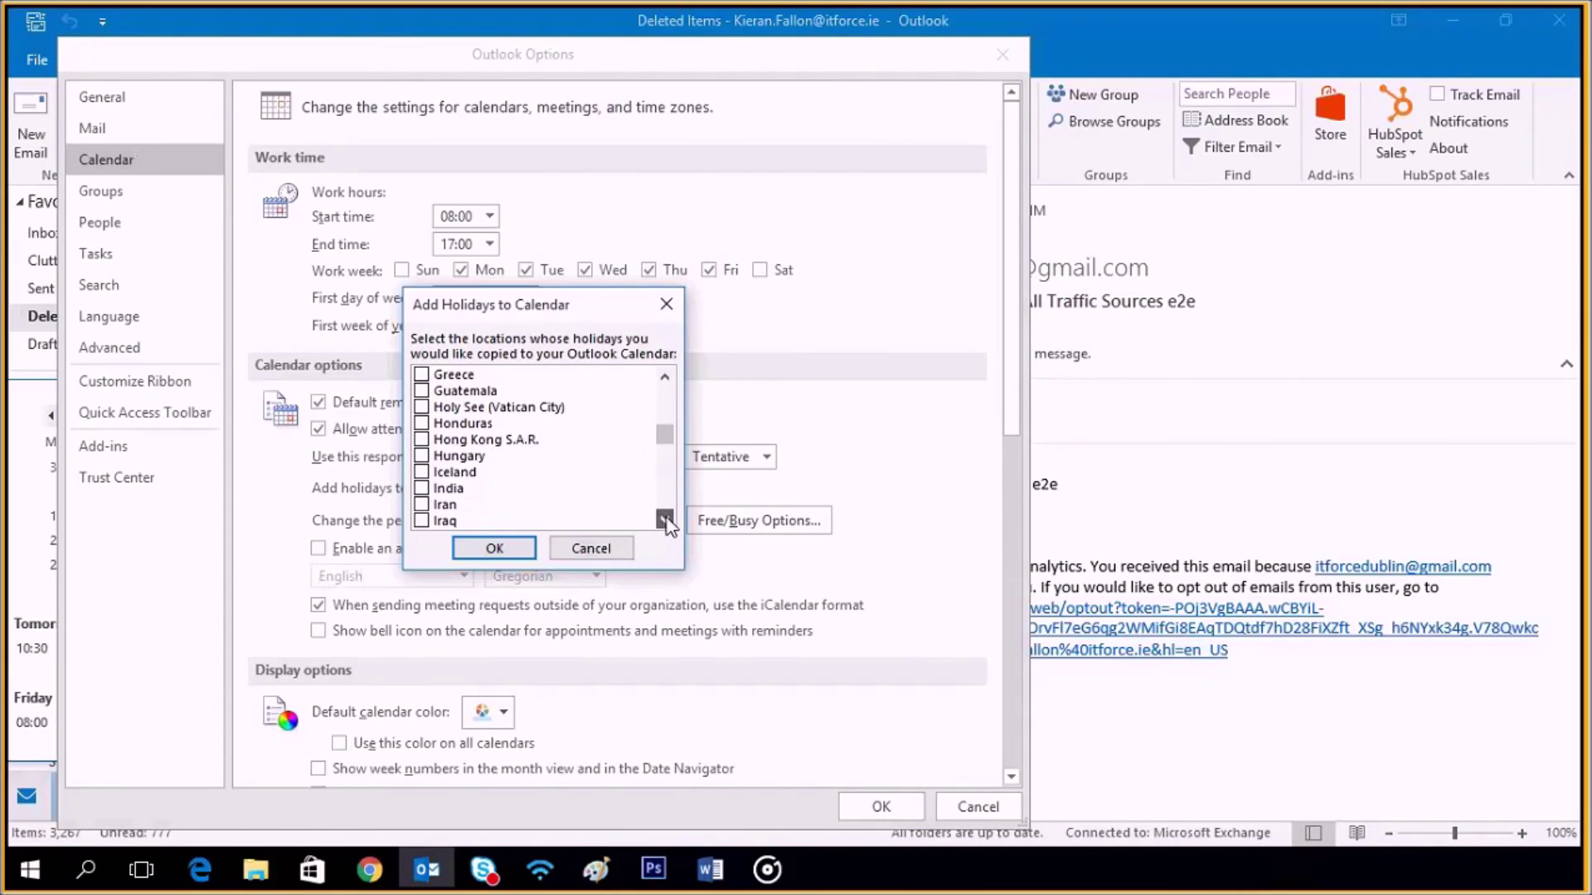
left_click(667, 519)
left_click(421, 522)
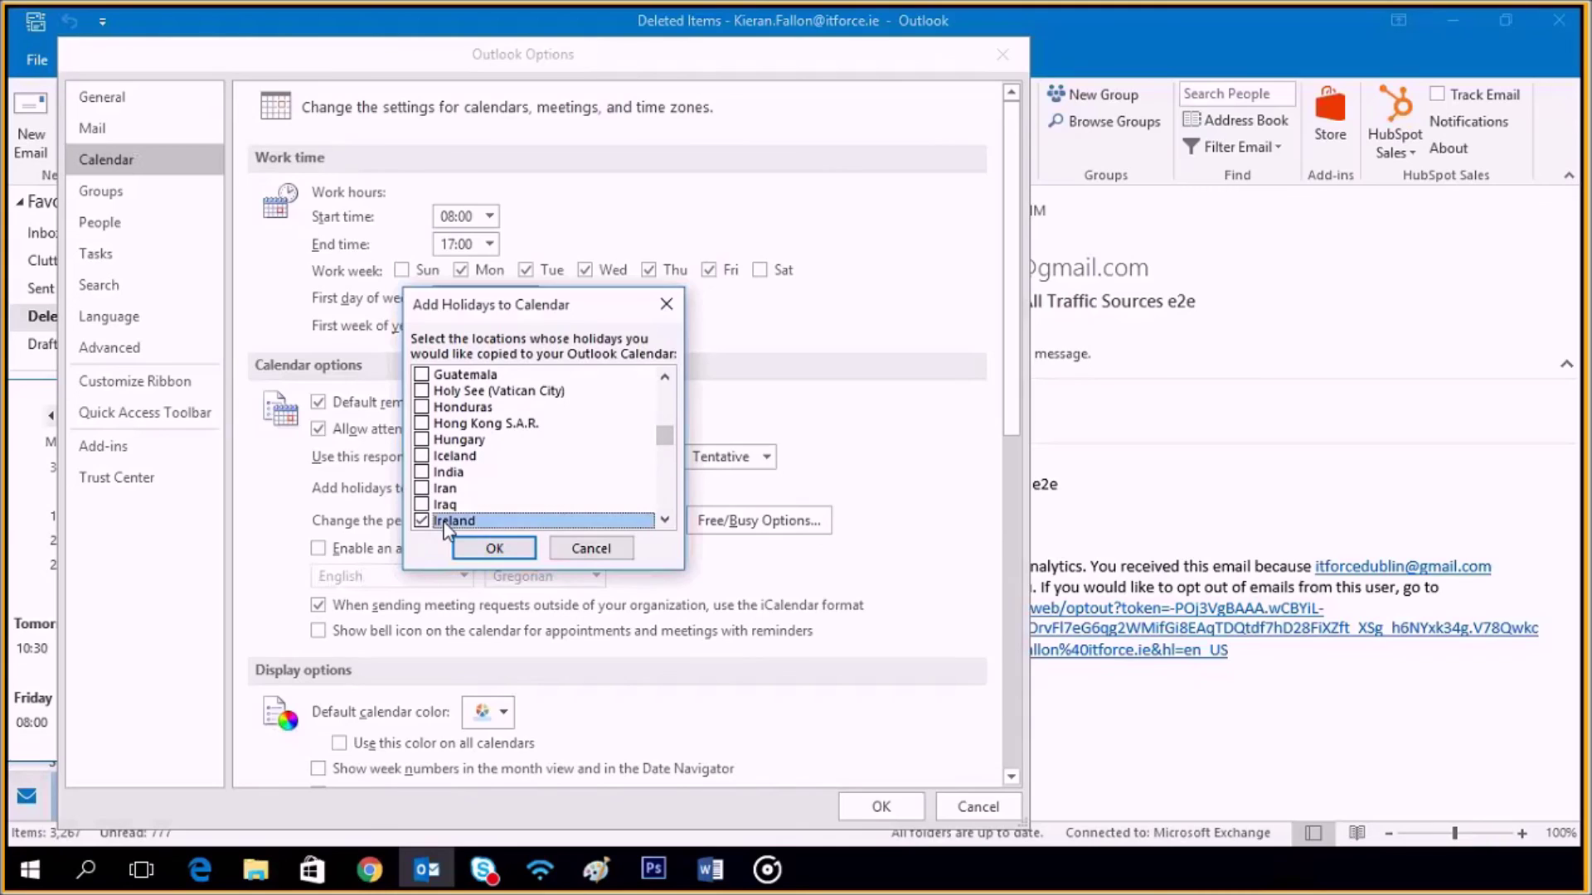
left_click(666, 520)
left_click(665, 520)
left_click(666, 521)
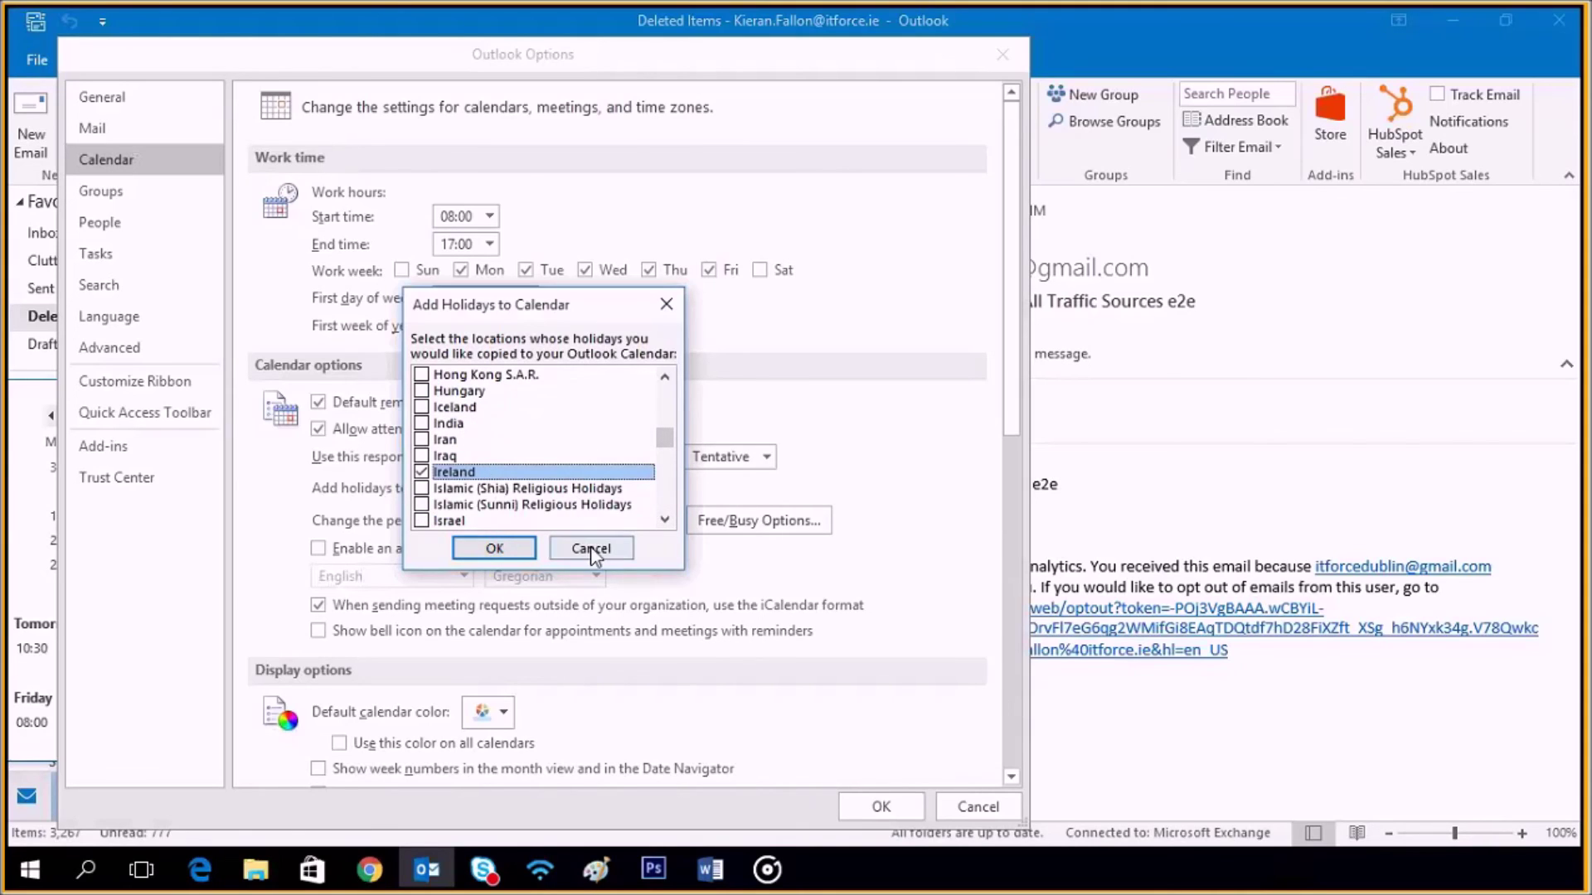
left_click(591, 548)
left_click(1002, 53)
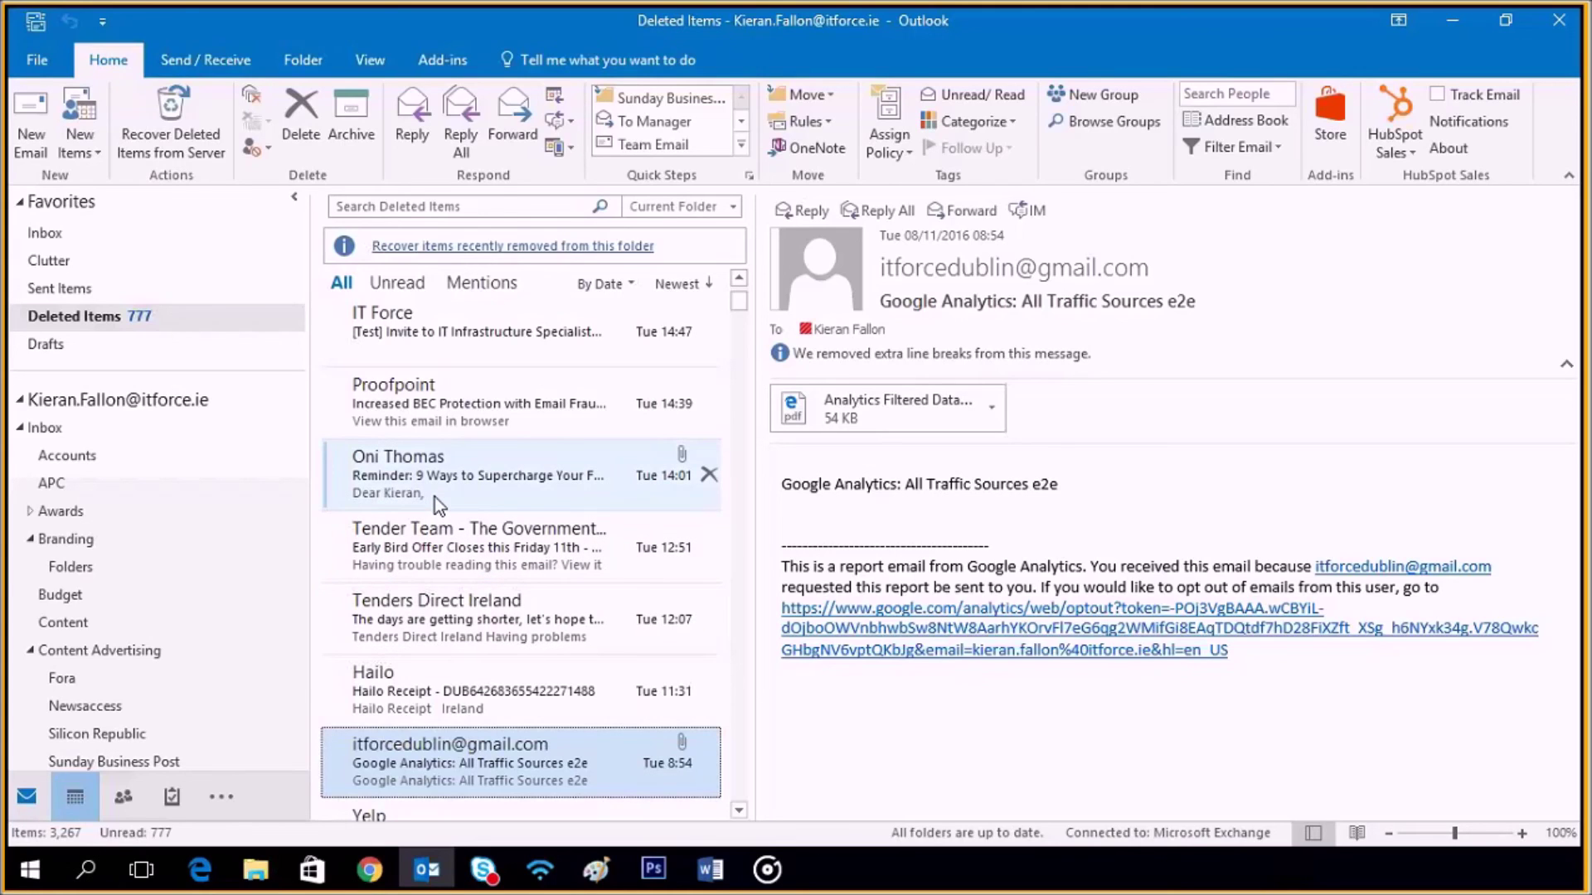
Open Conditional Formatting from the current view's advanced settings.
left_click(370, 61)
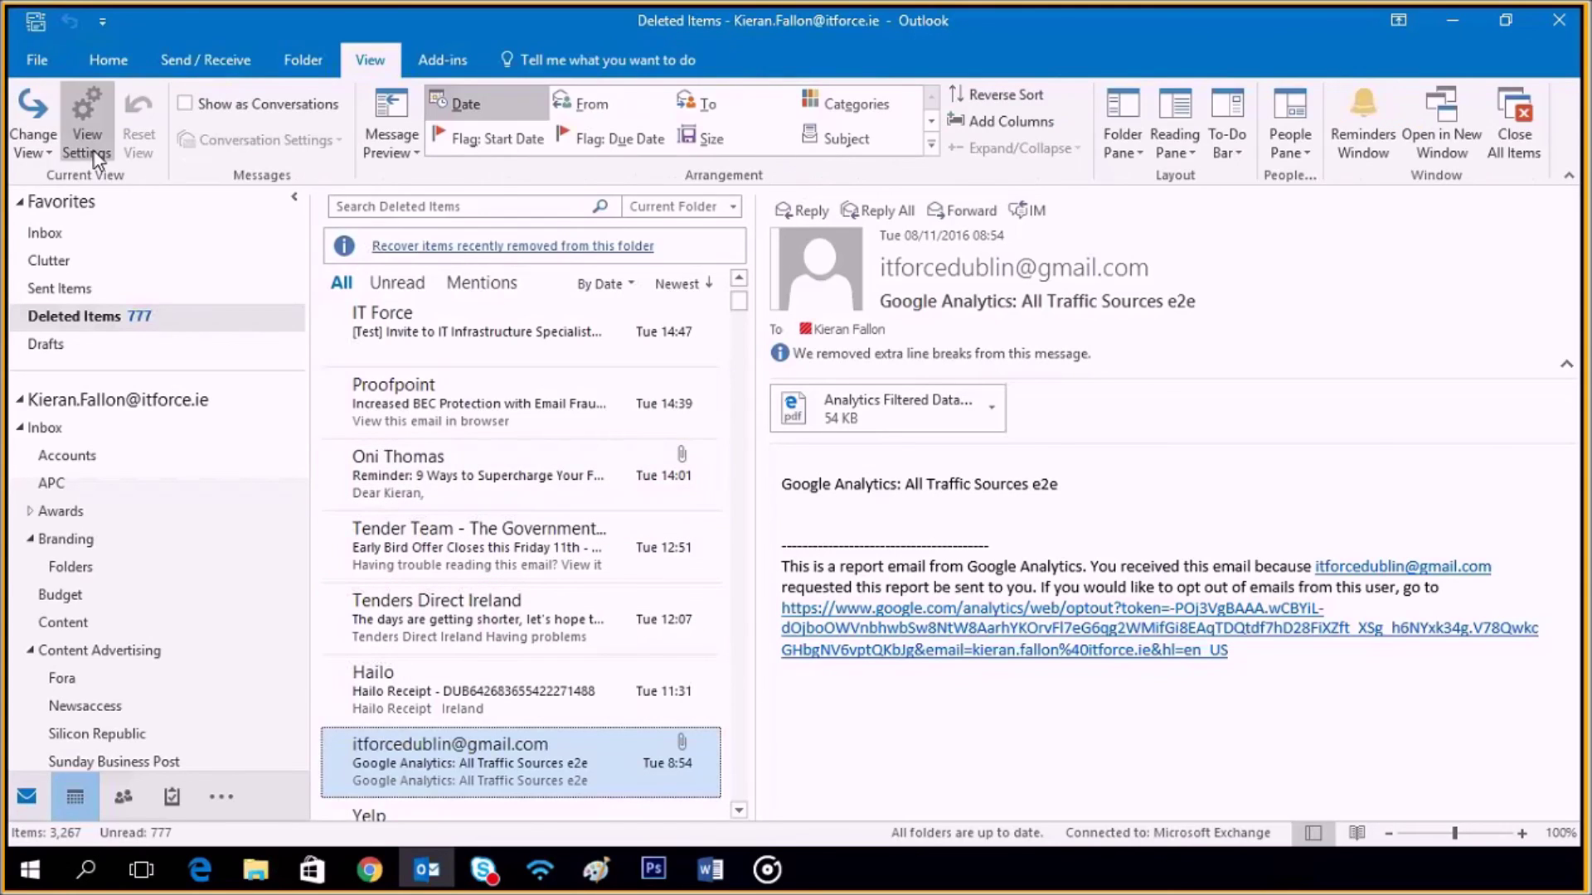
left_click(87, 138)
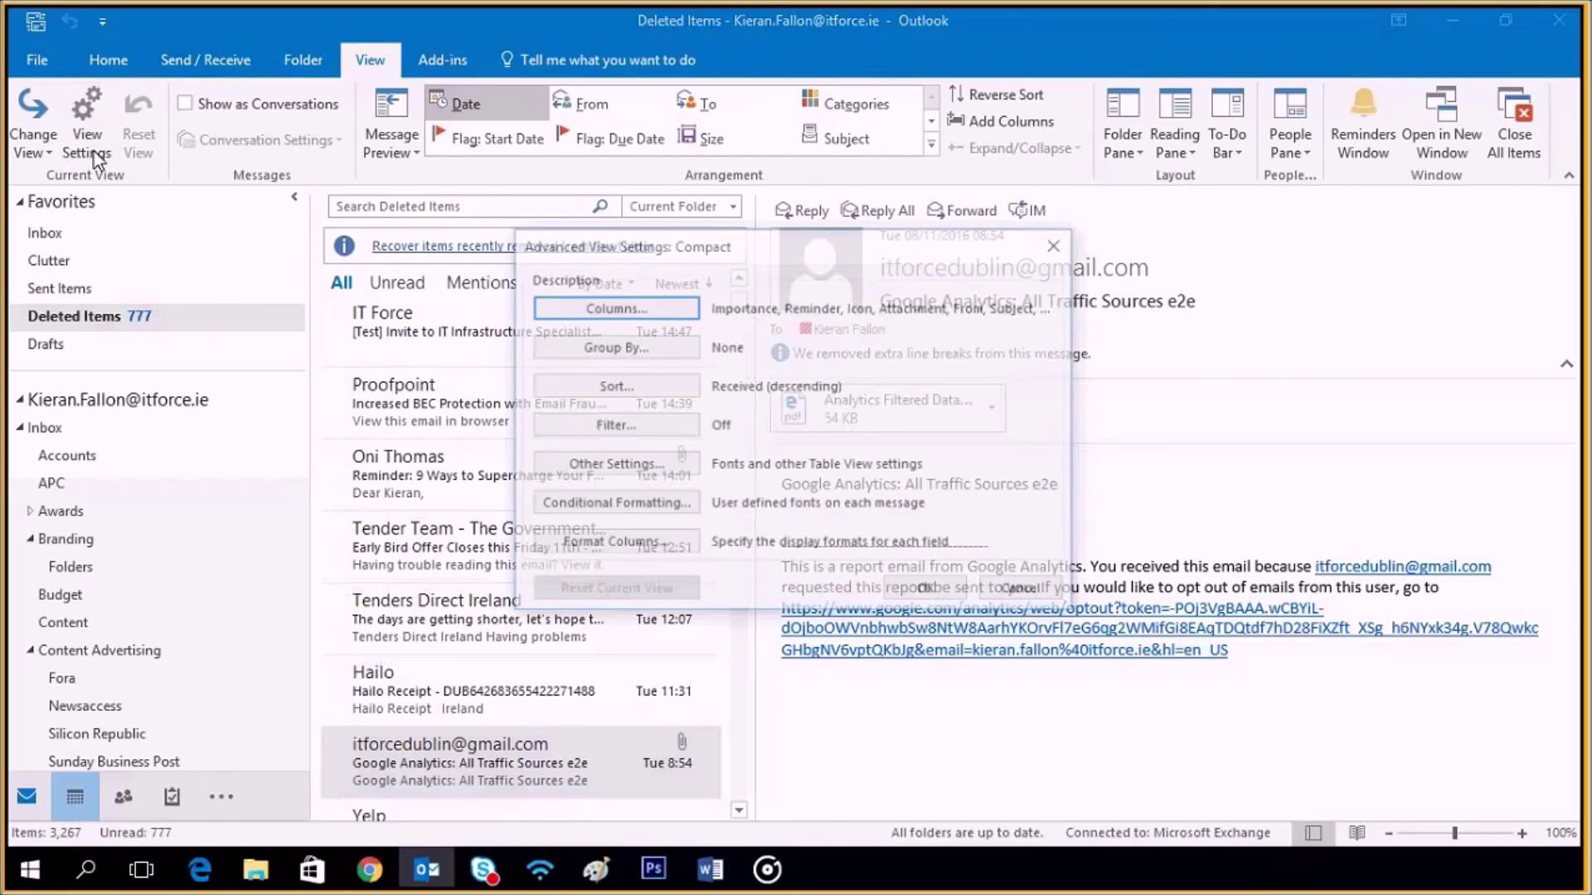
left_click(616, 507)
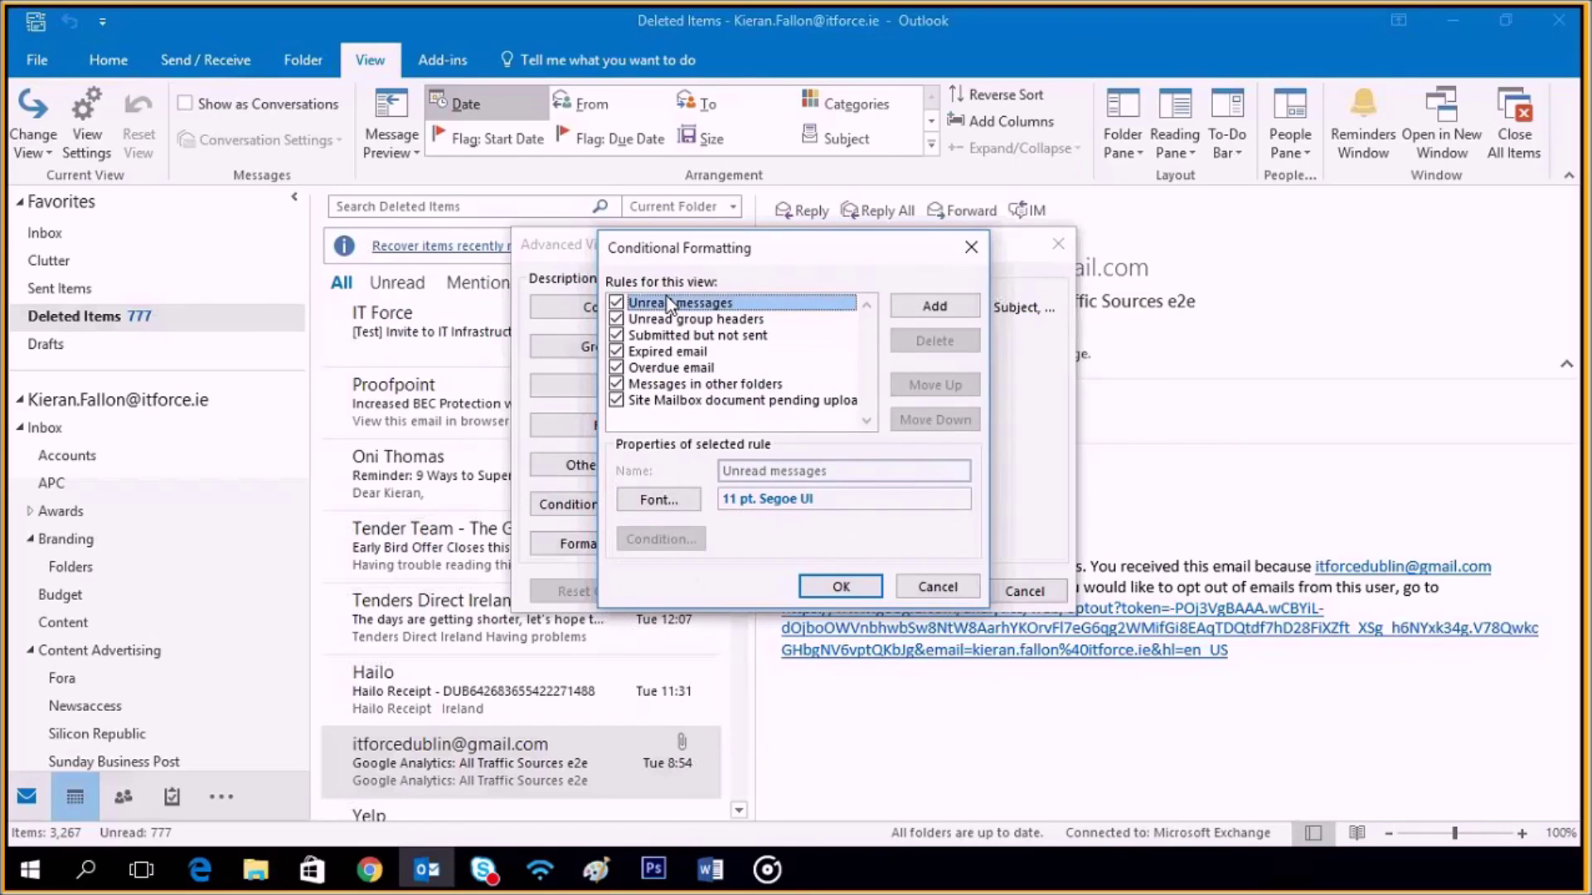
Make the Unread messages rule font red 14 pt, close the dialogs, and minimise Outlook.
left_click(659, 499)
left_click(691, 537)
left_click(622, 694)
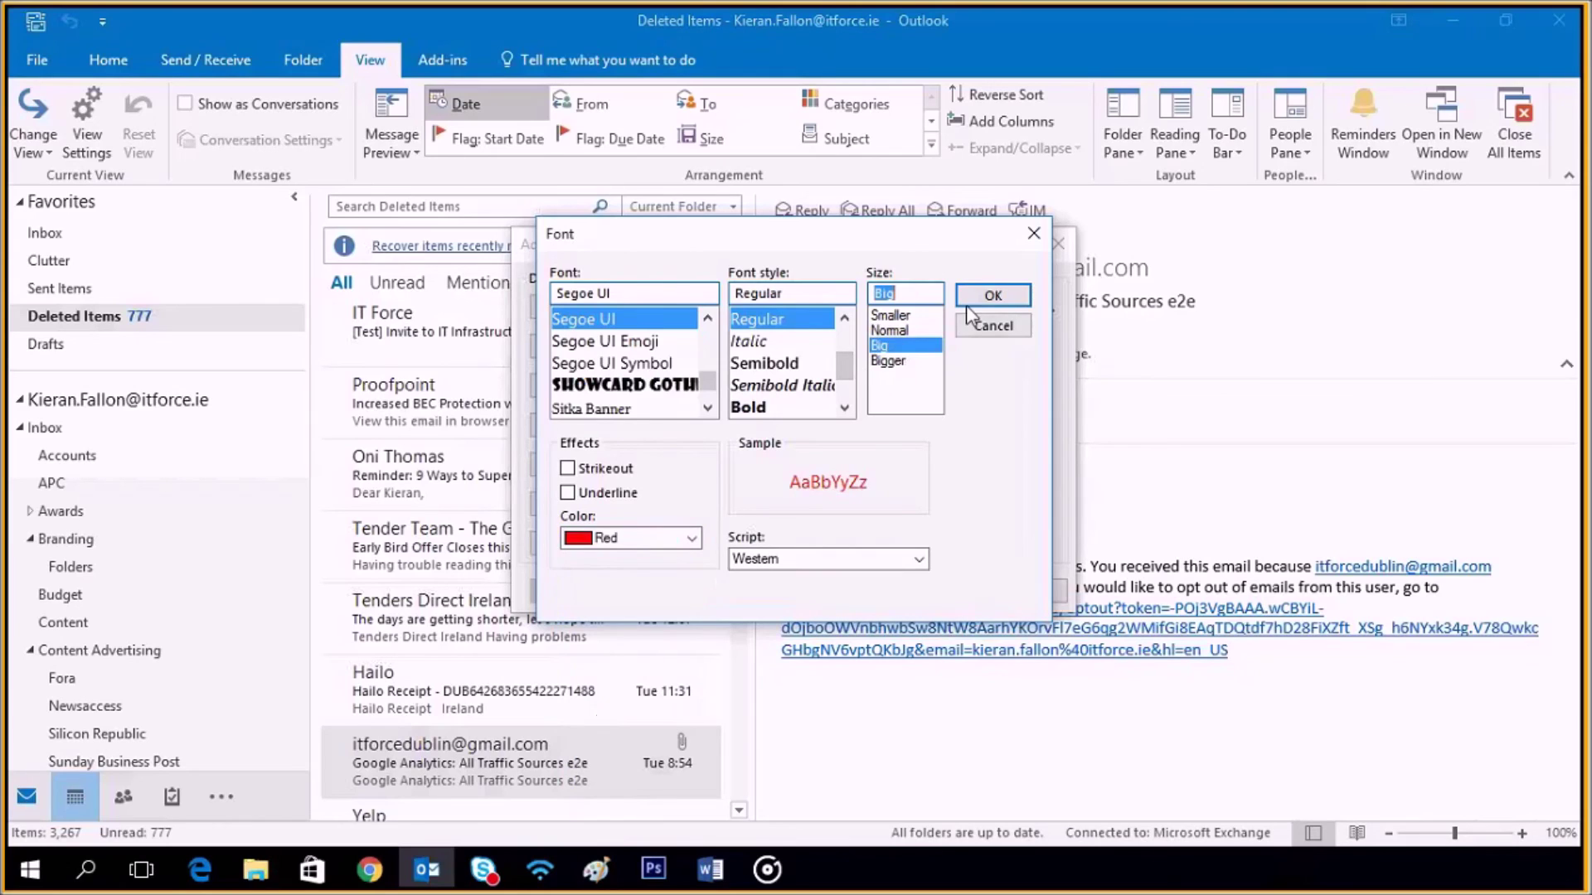
left_click(993, 295)
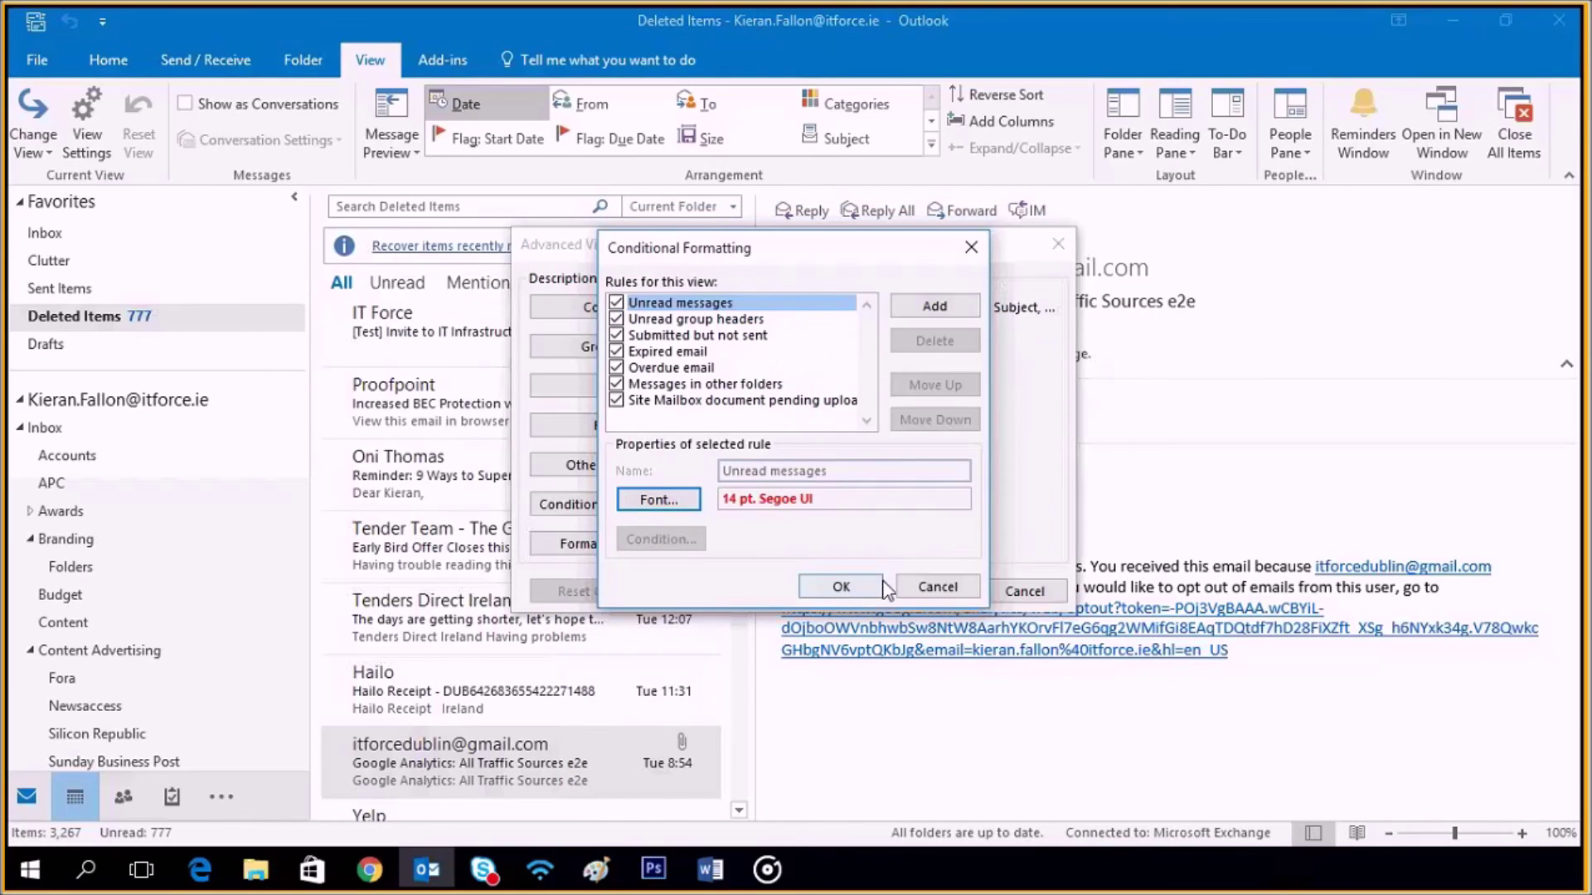
left_click(841, 586)
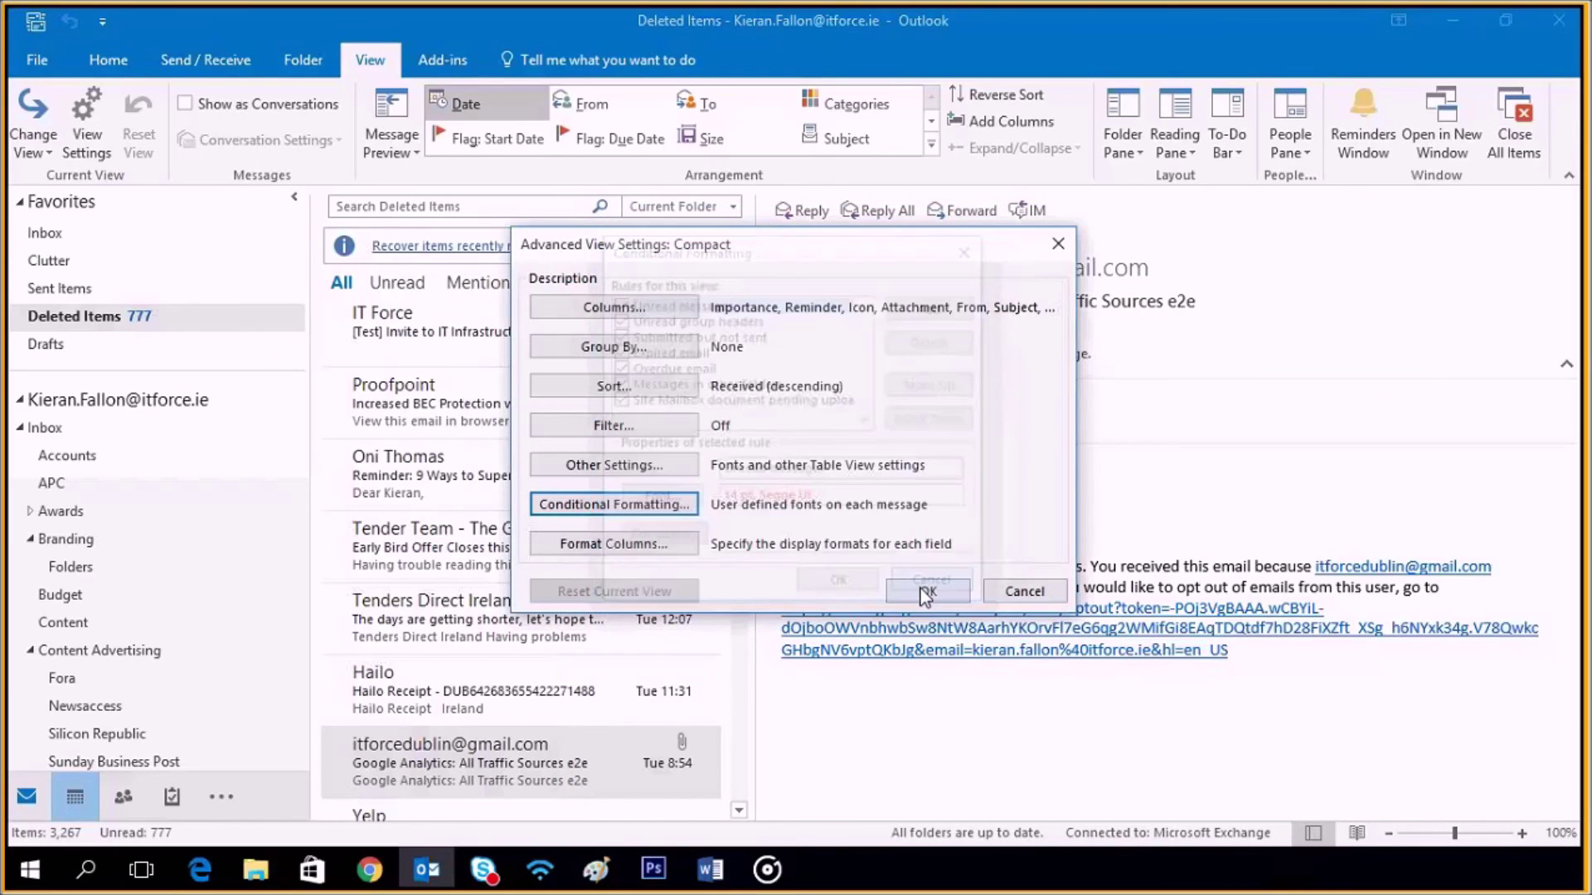
left_click(1026, 591)
left_click(1455, 13)
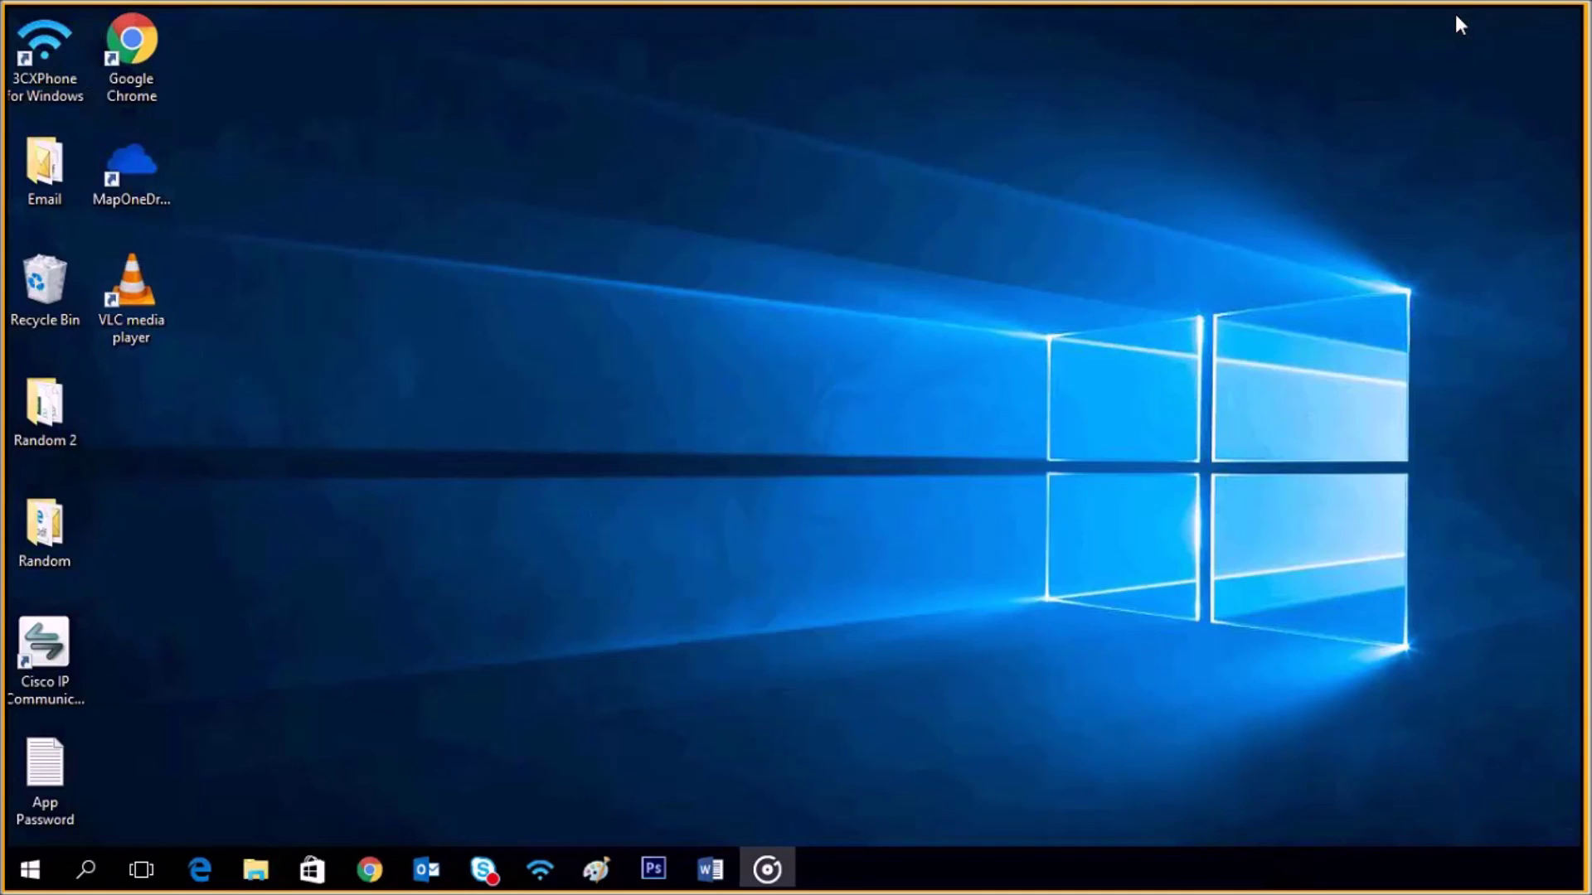